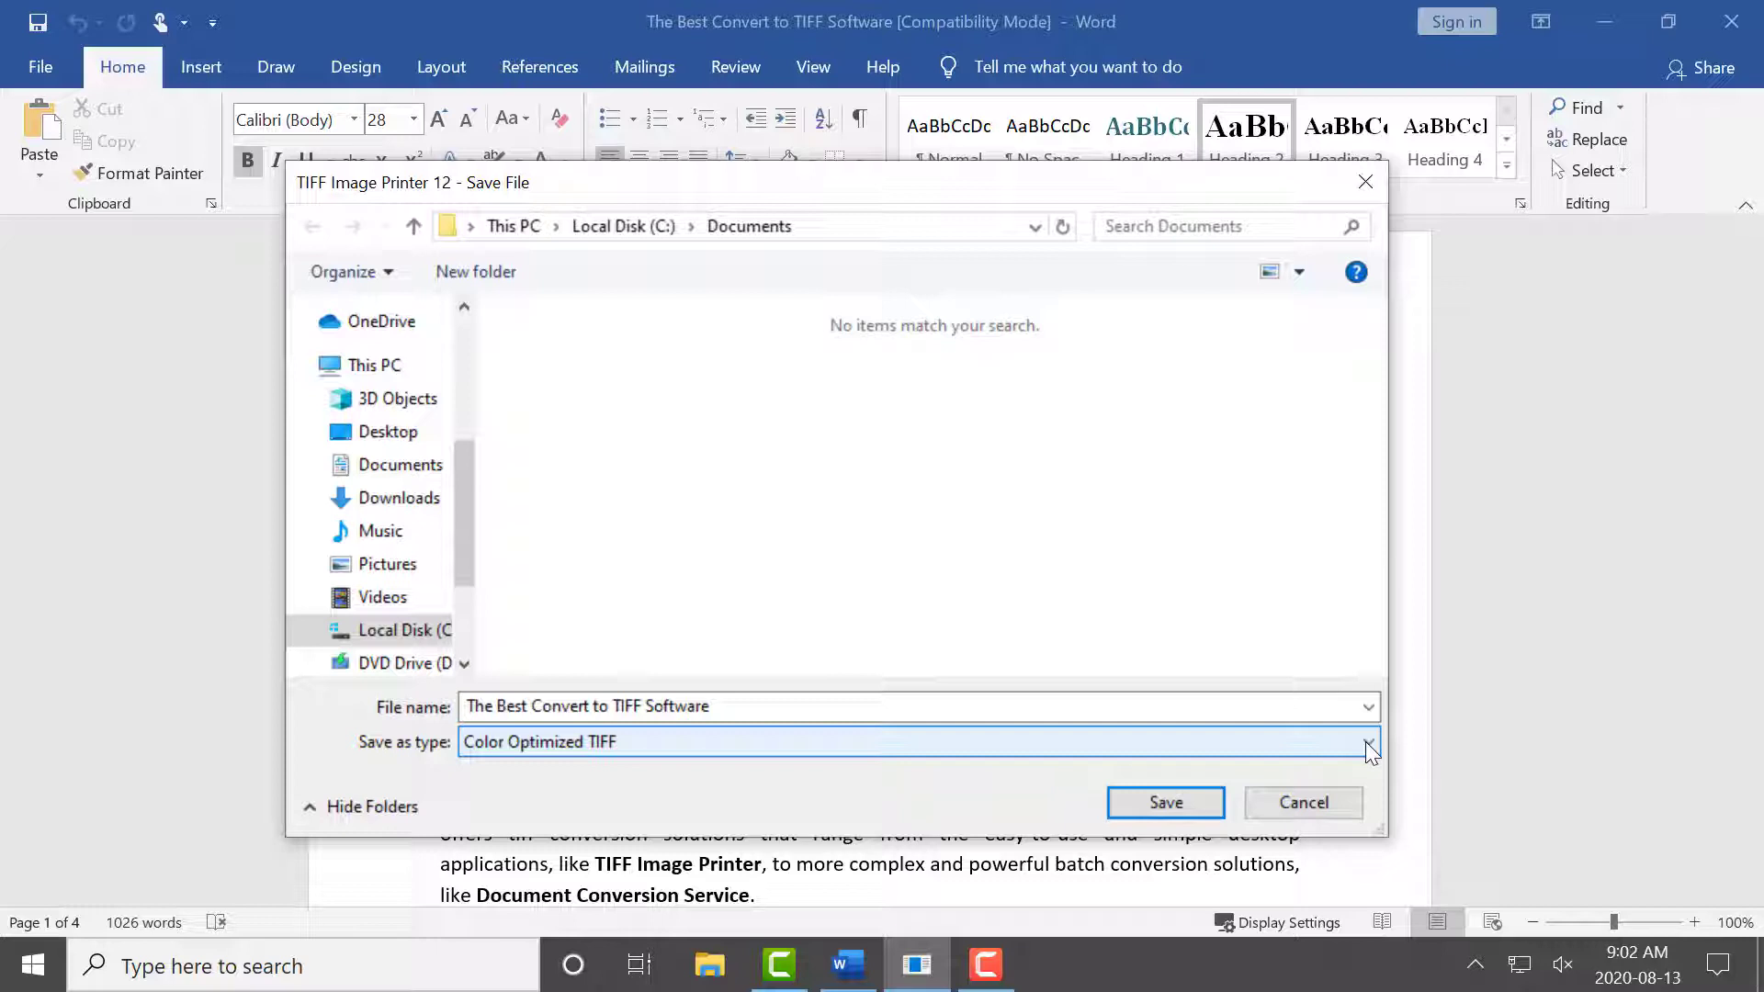
Browse the Save as type profile choices in the TIFF save dialog and cancel the dialog.
left_click(1368, 743)
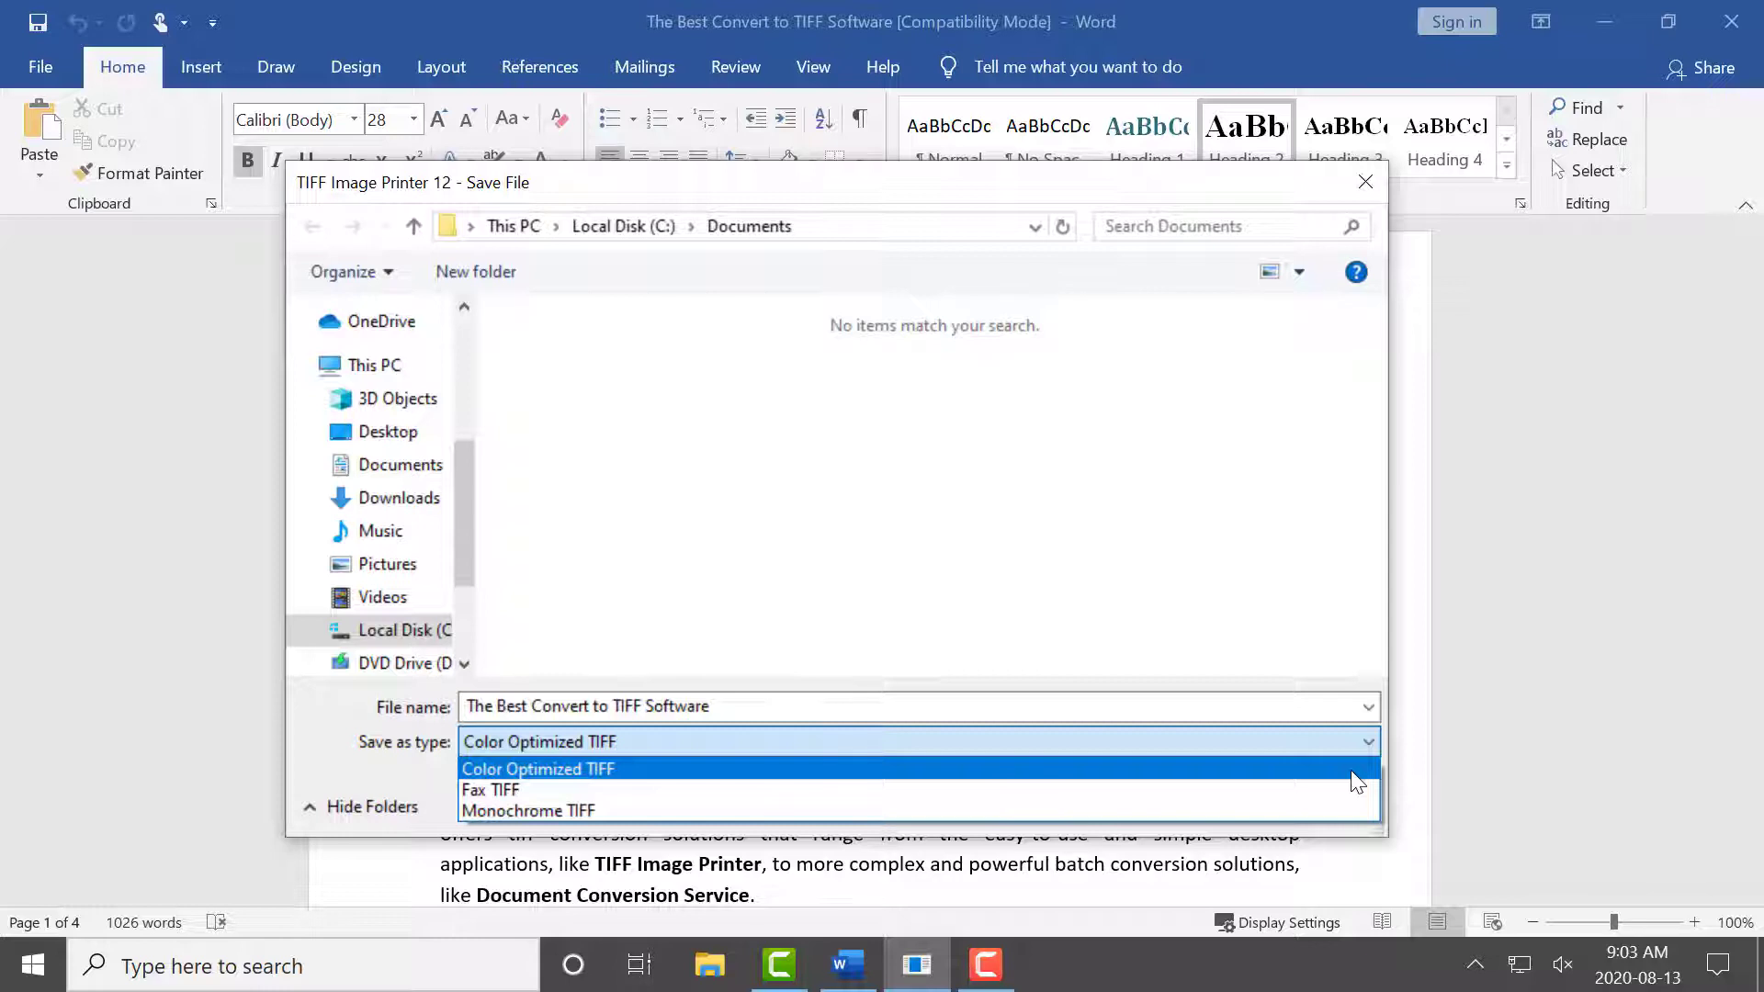
left_click(1351, 772)
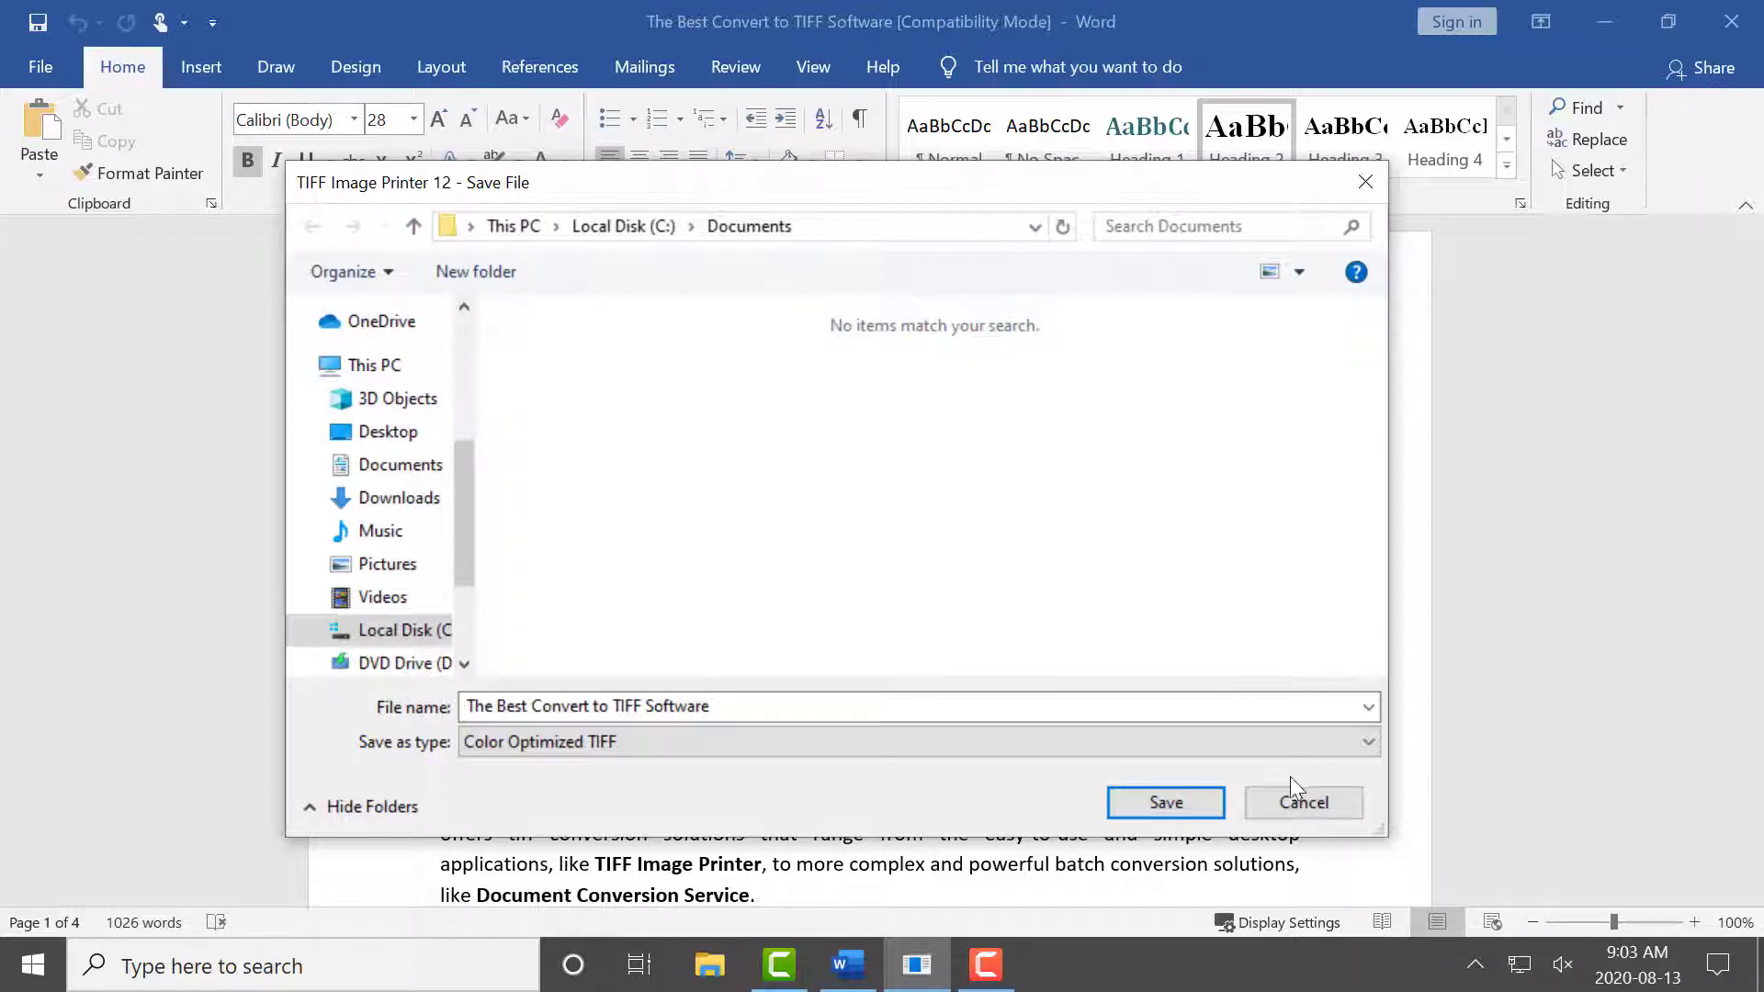
left_click(1205, 801)
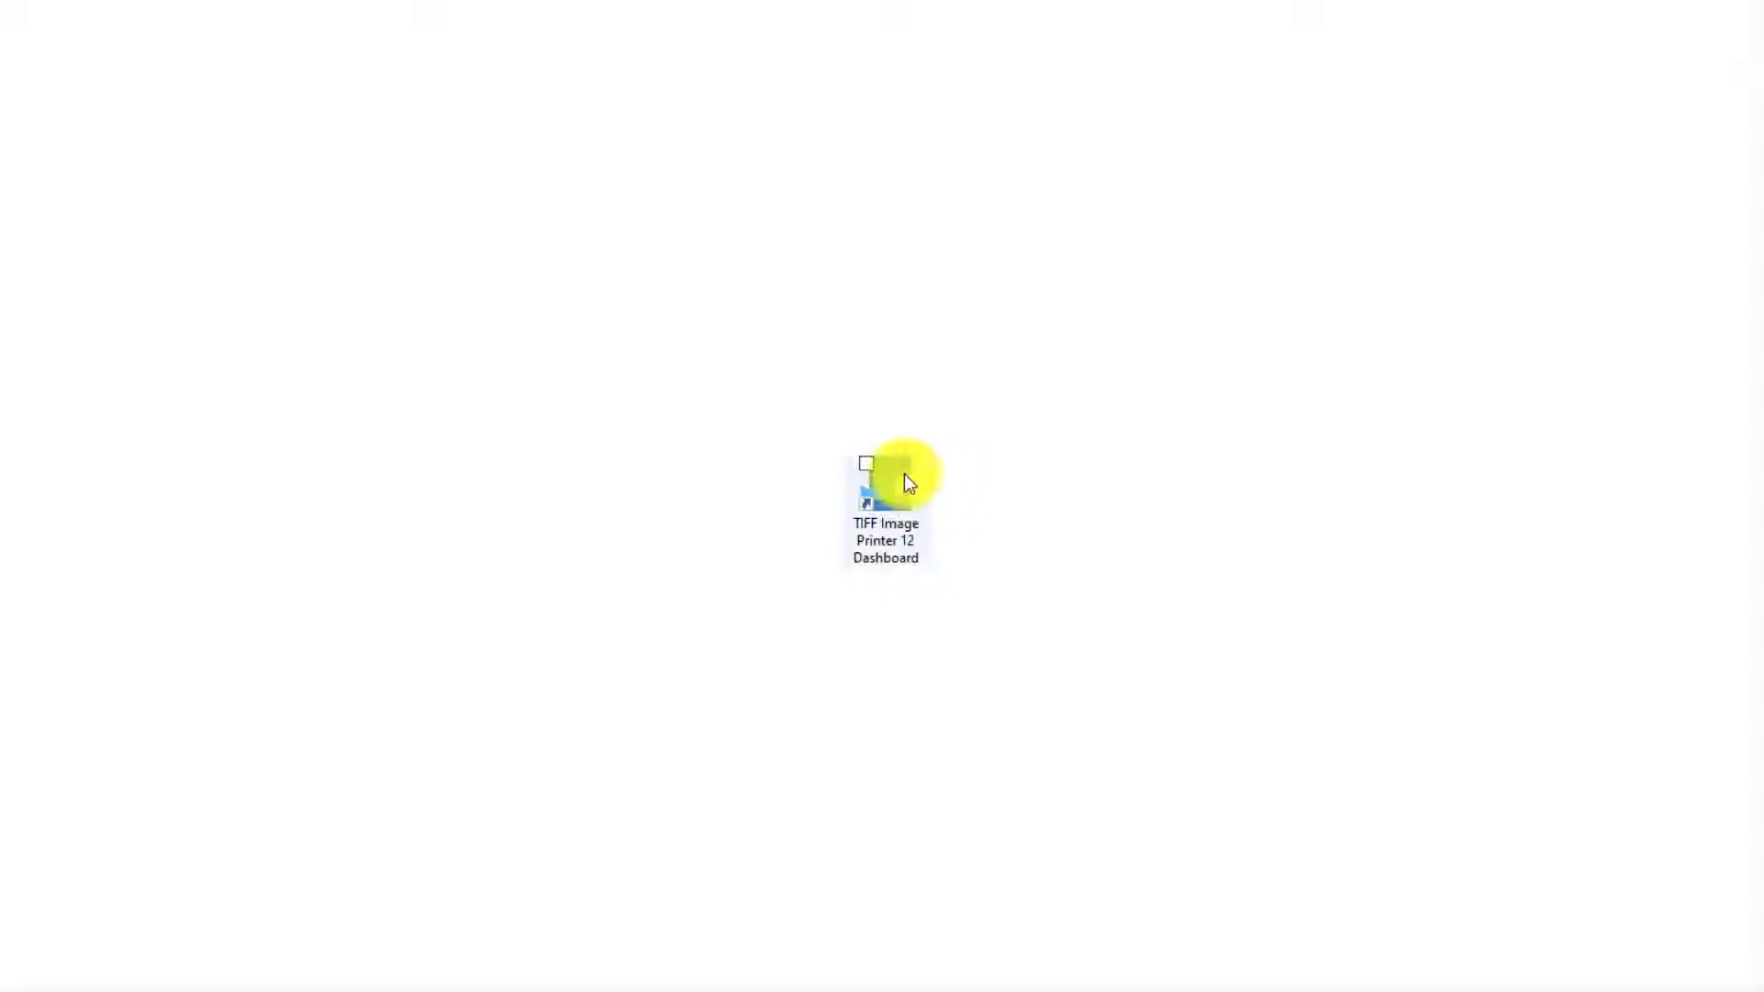
Open the TIFF Image Printer Dashboard and review the printer's assigned profile under Manage Printers.
double_click(906, 478)
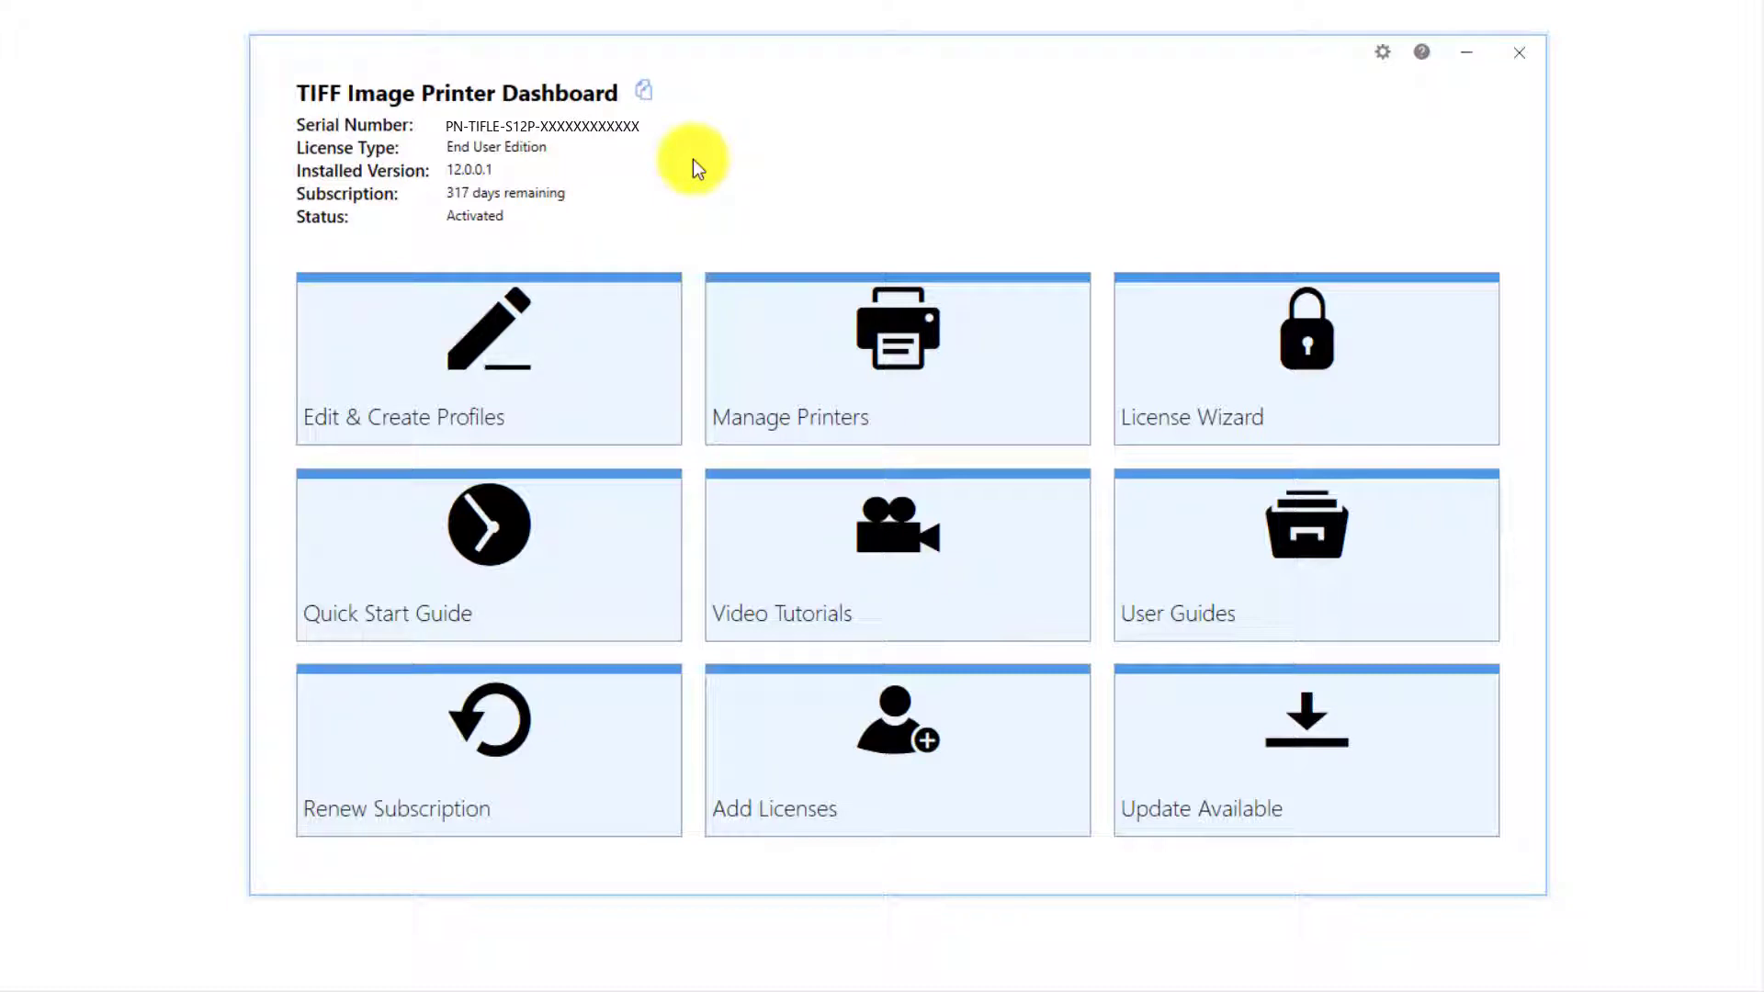
left_click(973, 369)
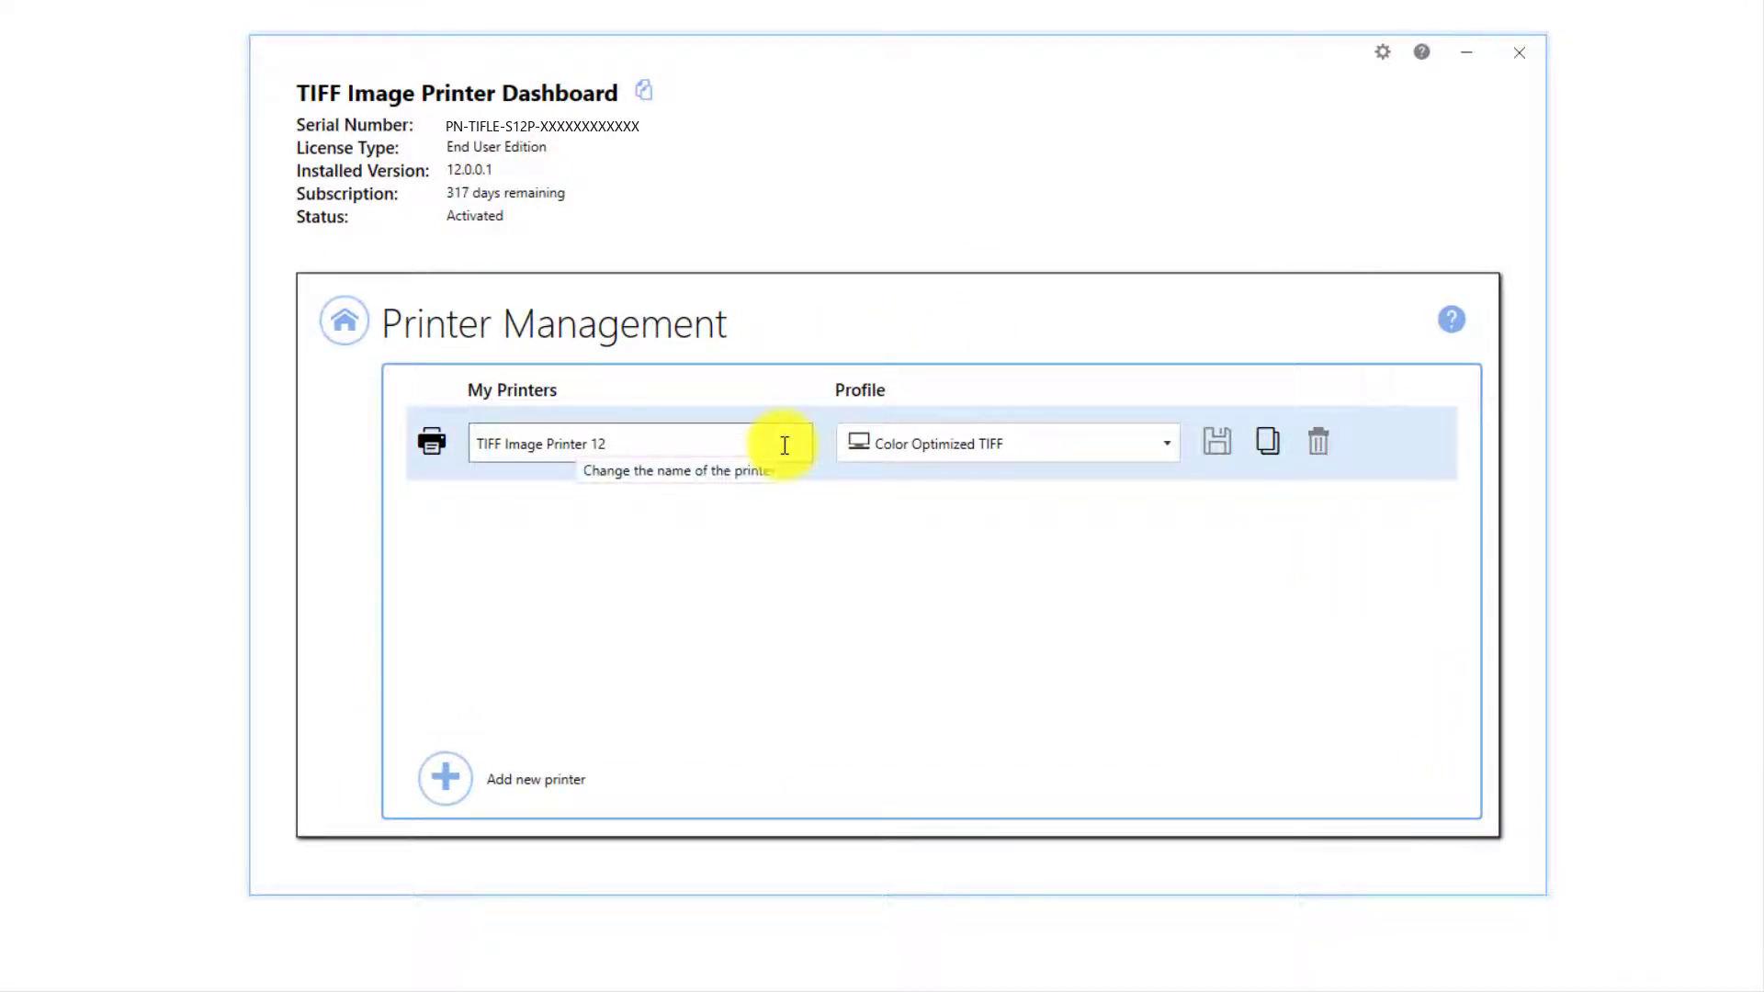
left_click(1175, 453)
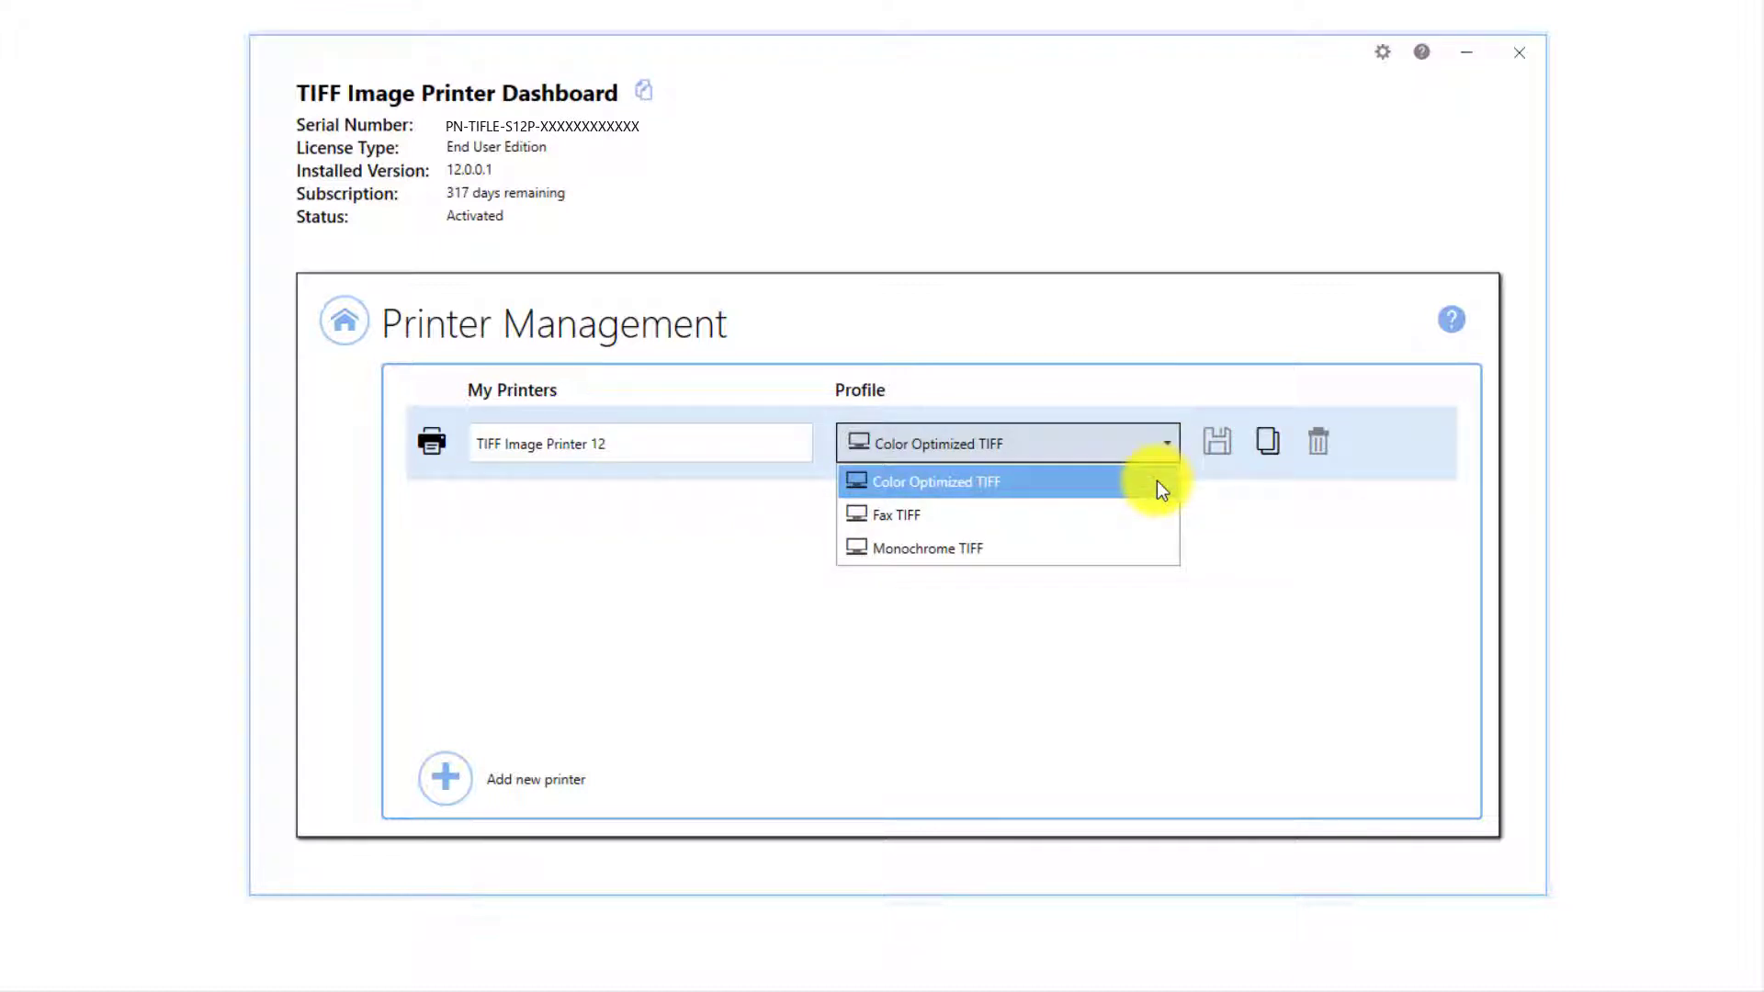
left_click(1157, 484)
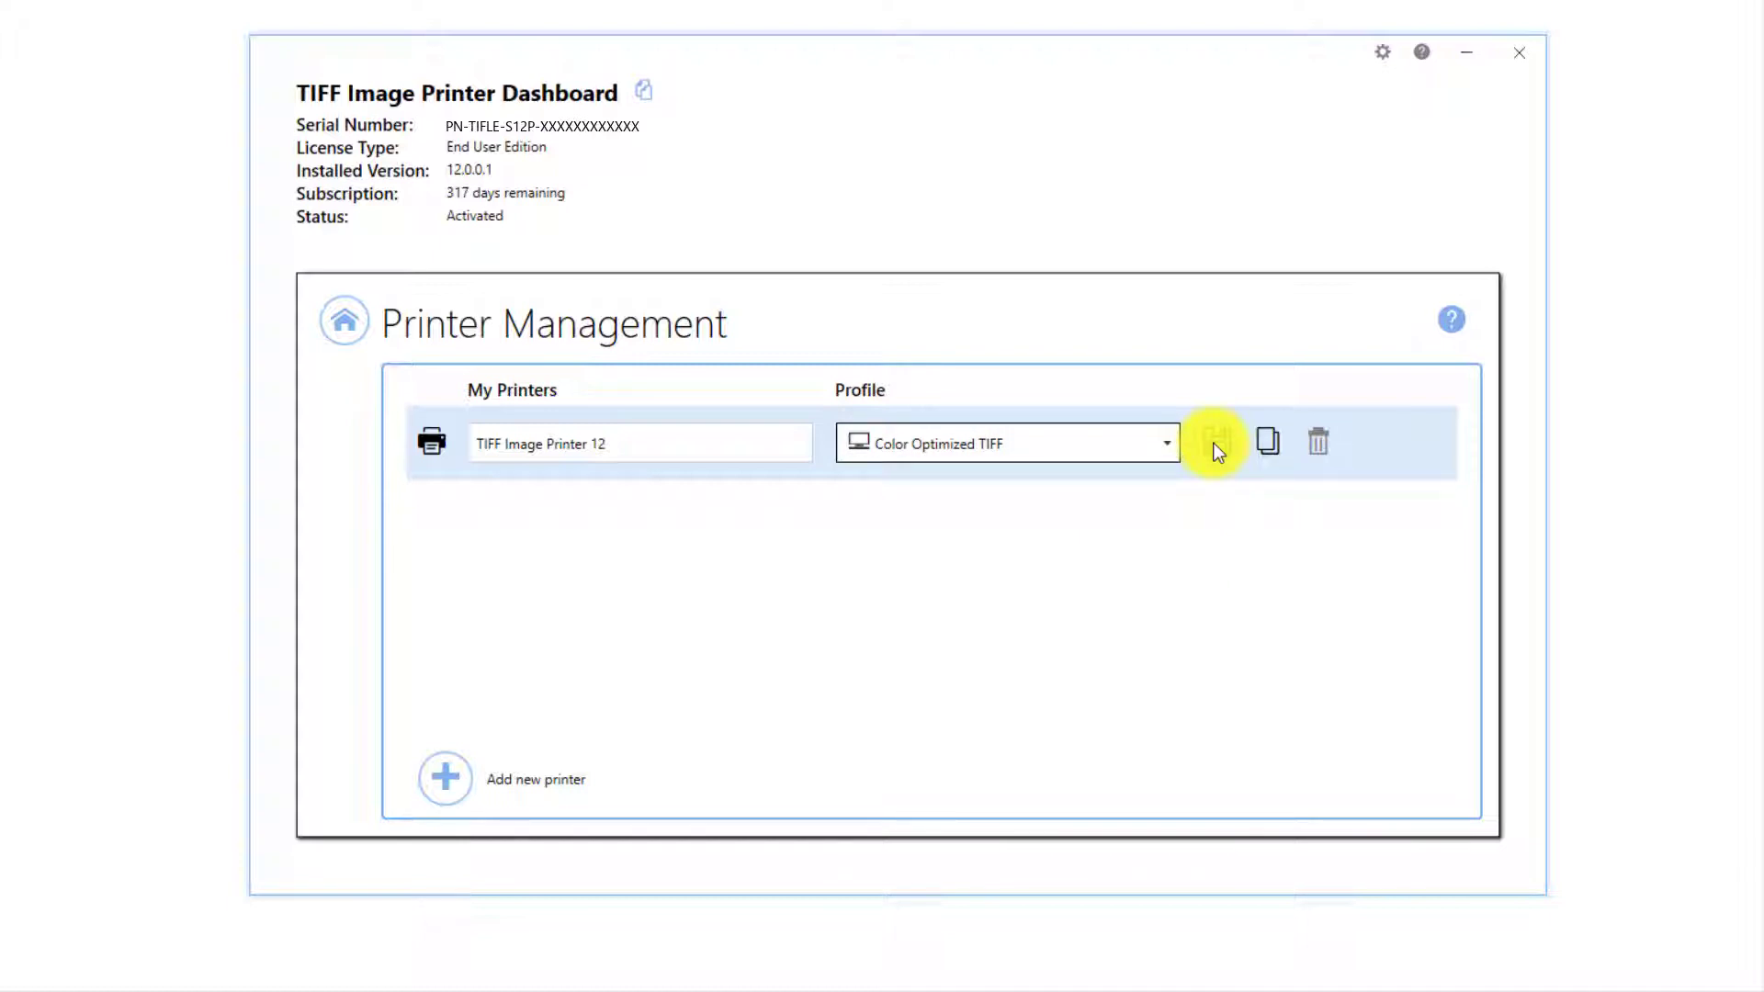
left_click(703, 447)
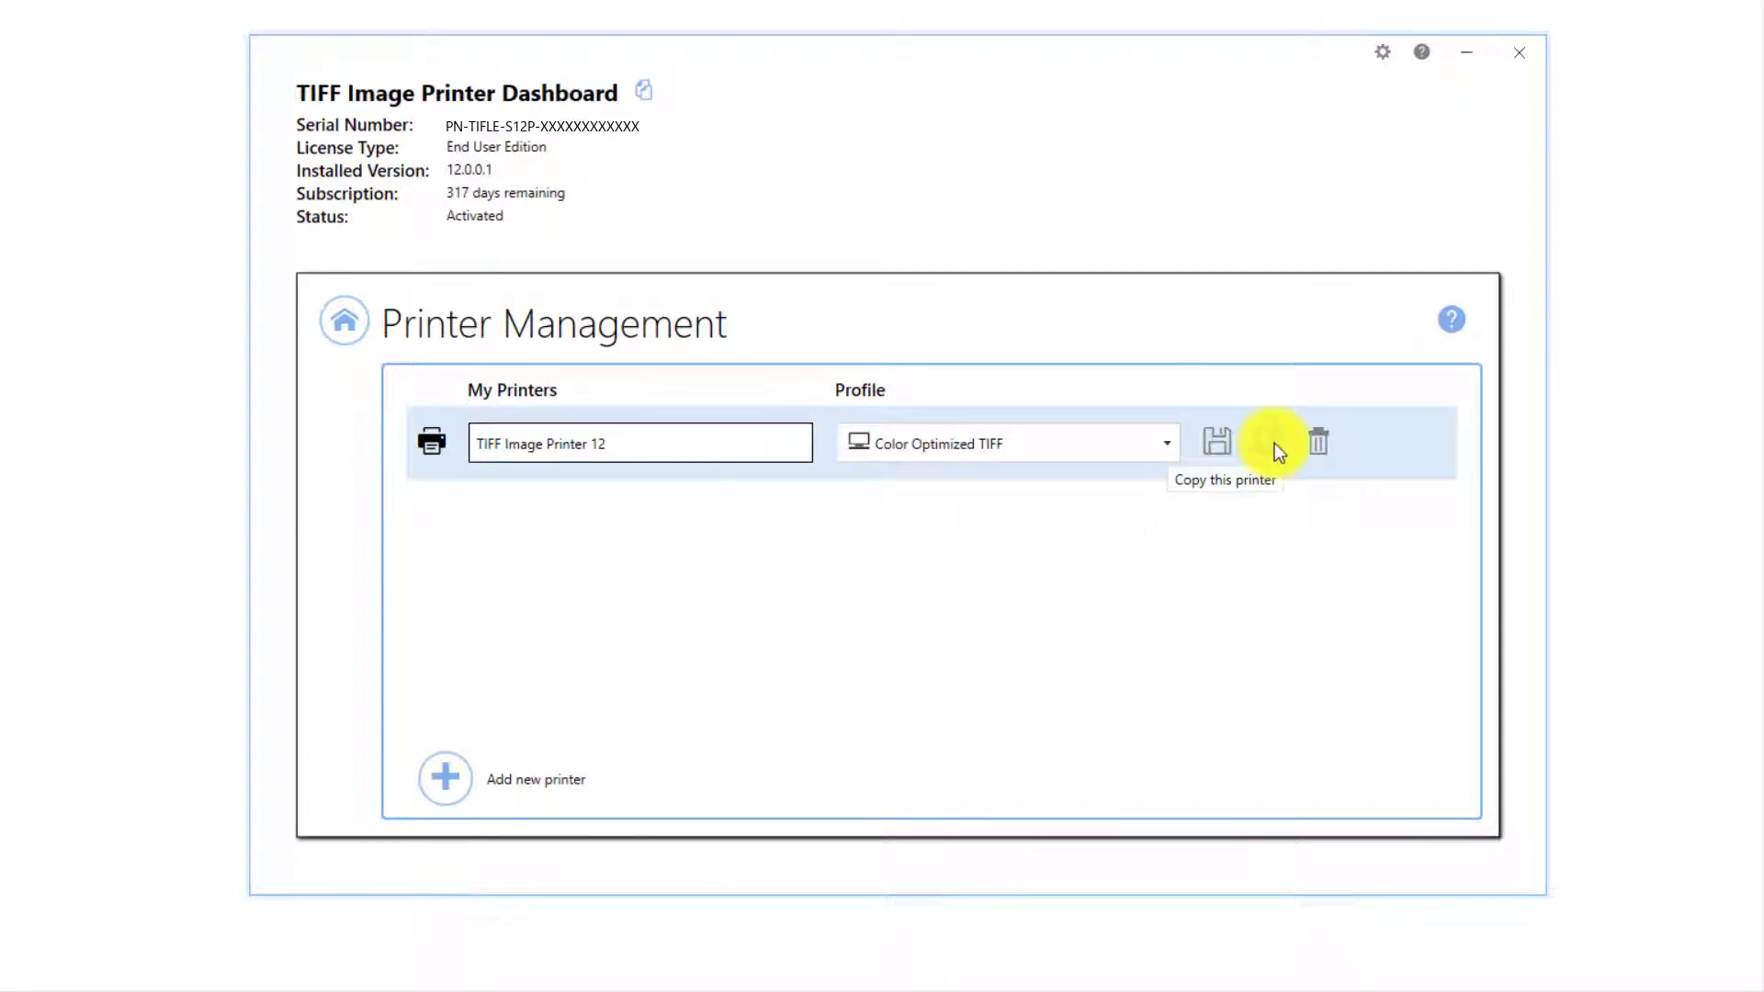
left_click(345, 345)
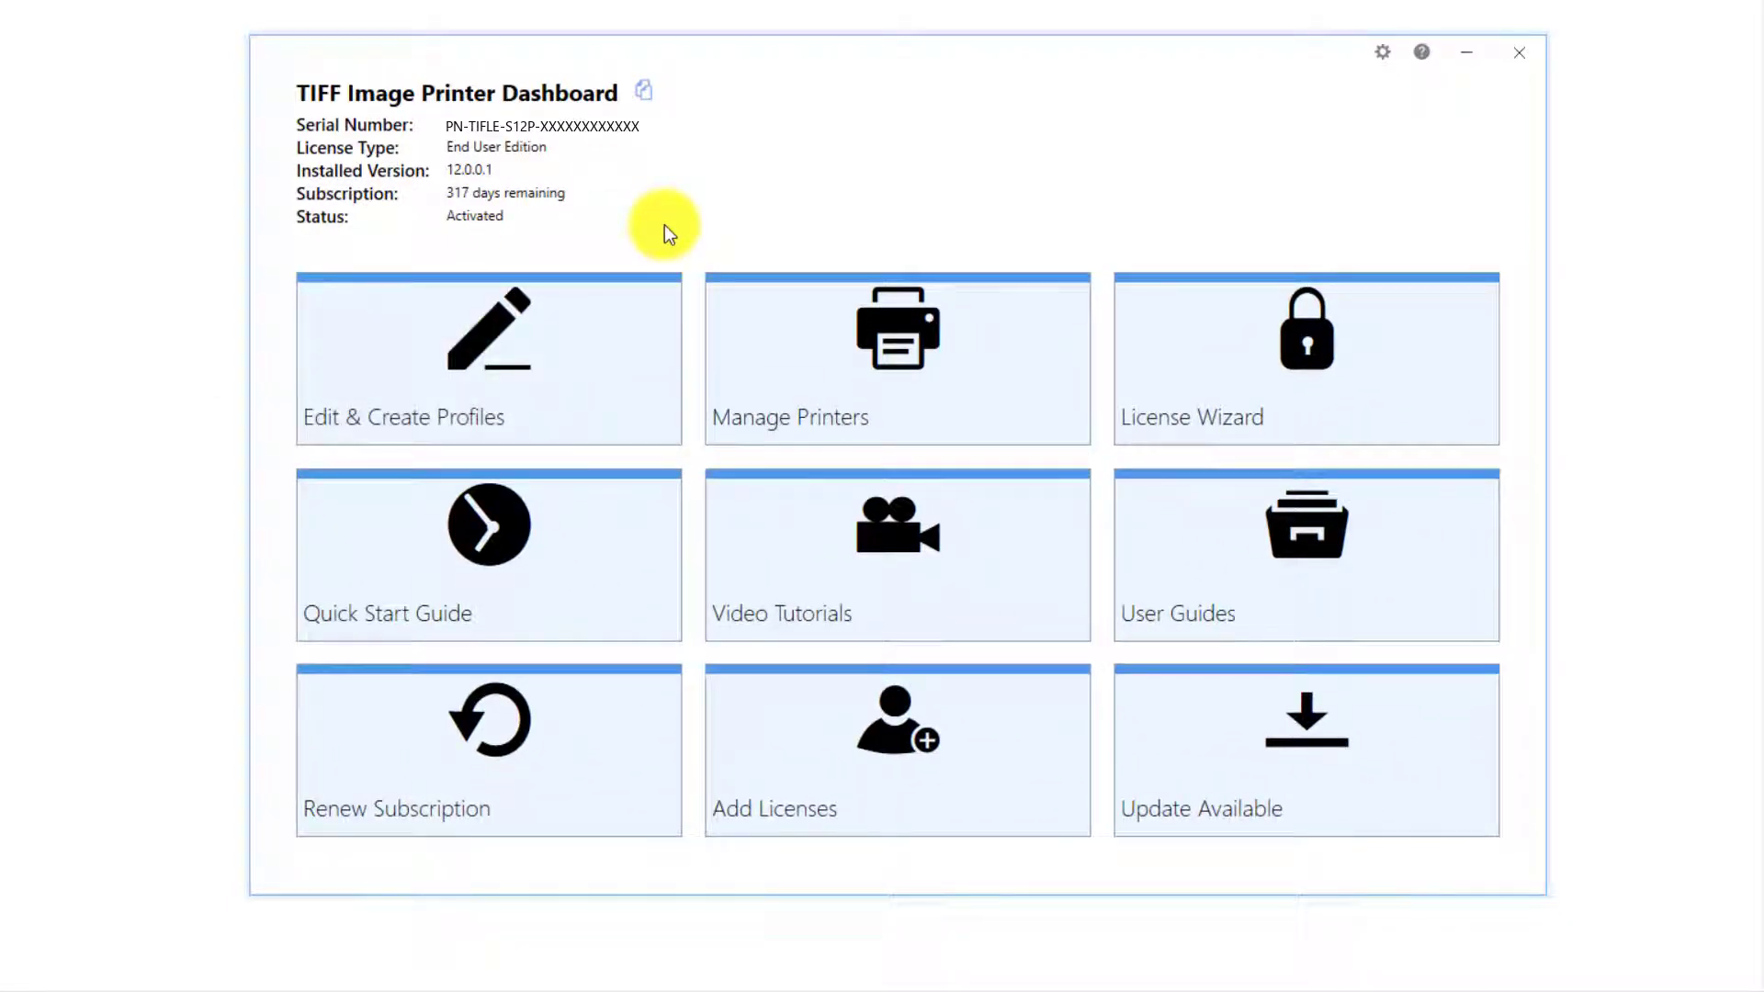
Duplicate the Color Optimized TIFF profile in the Profile Manager and review its Reduce colors options.
left_click(647, 317)
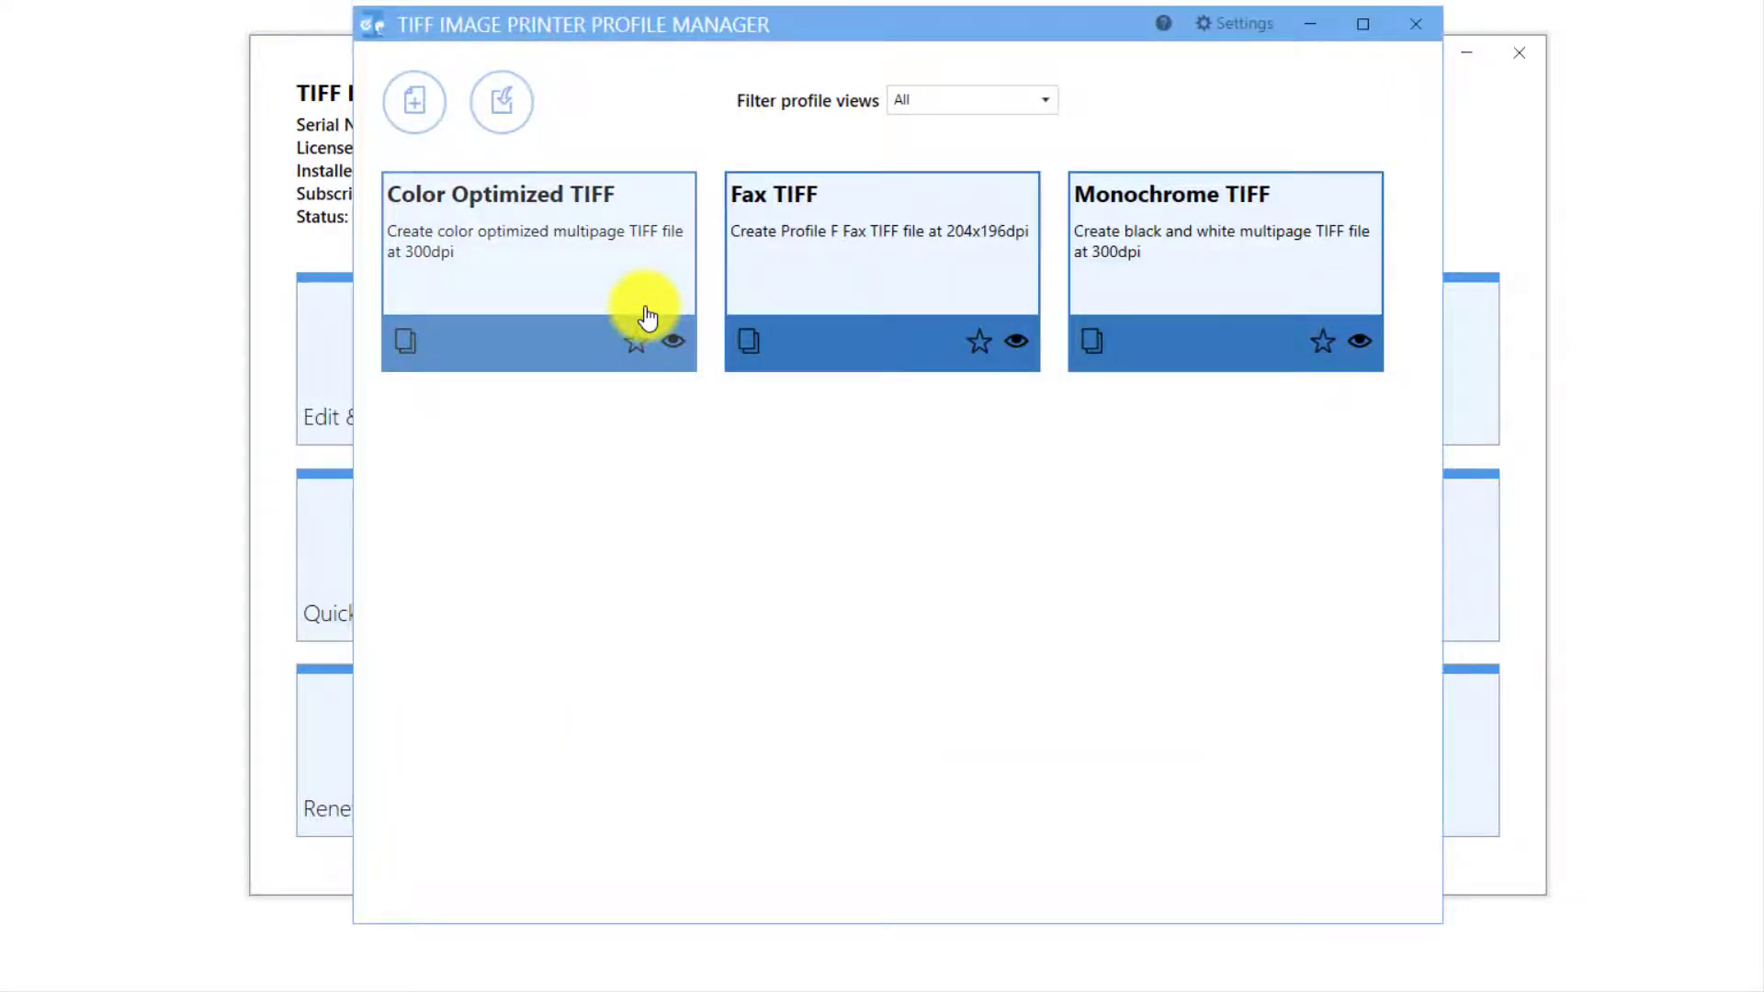
left_click(412, 345)
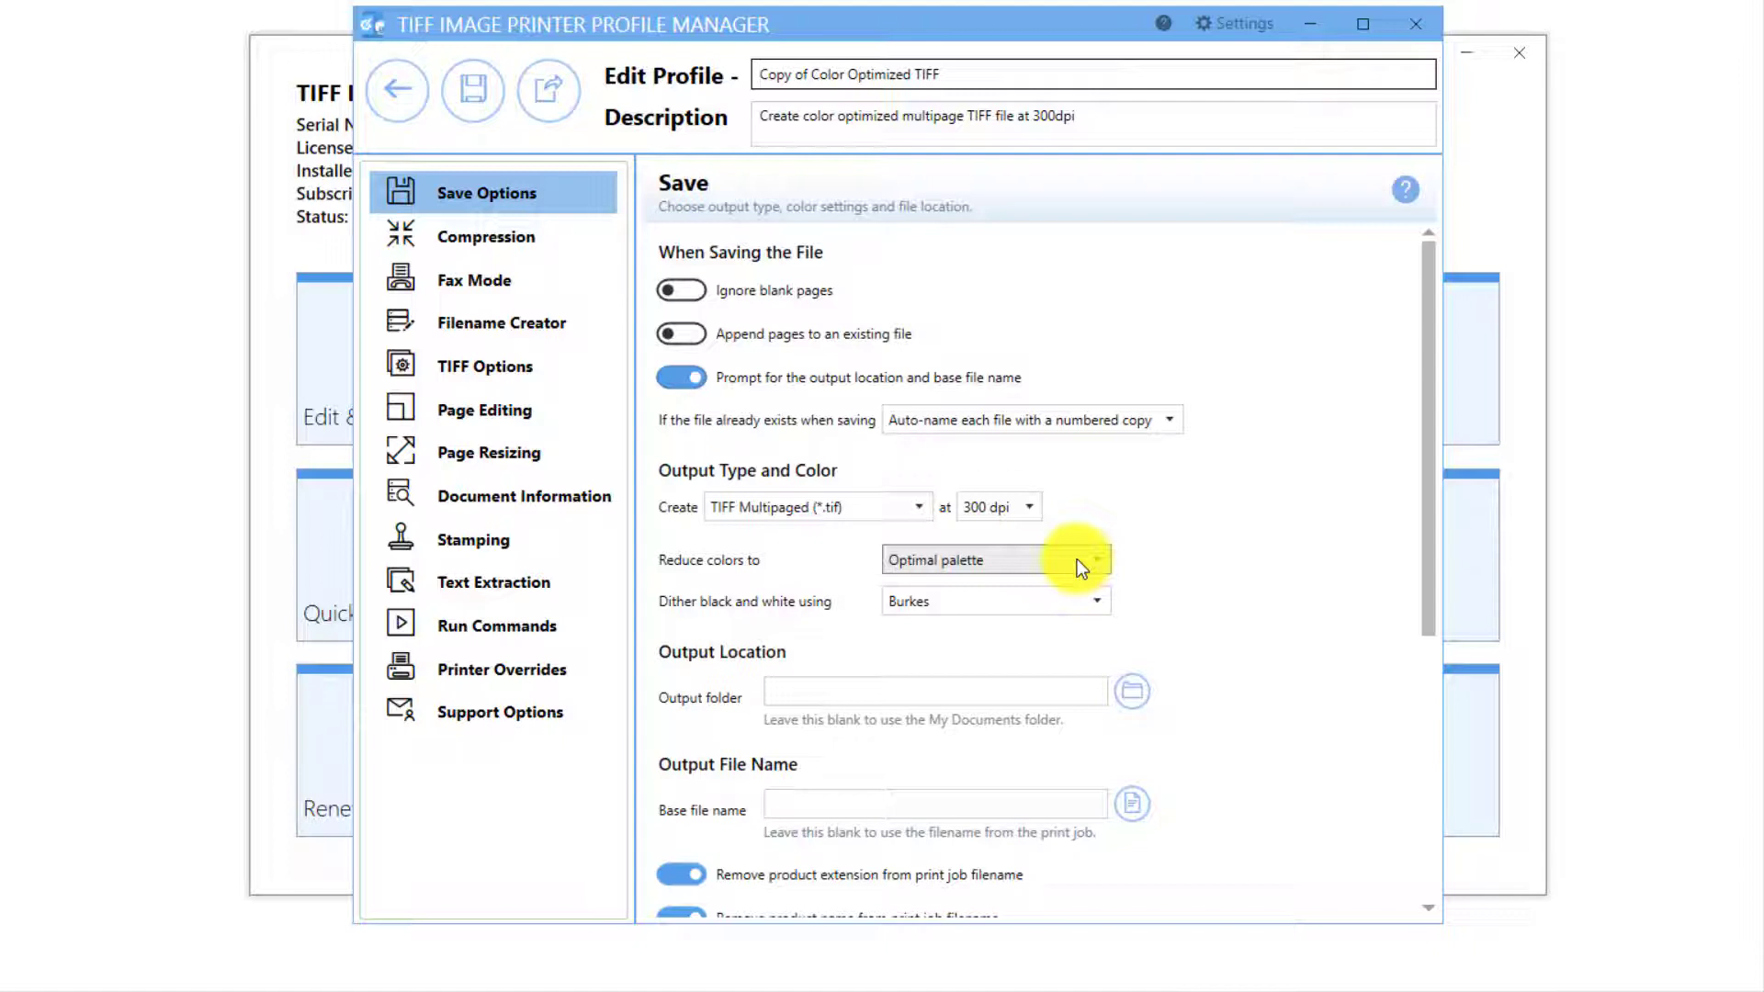
left_click(1103, 562)
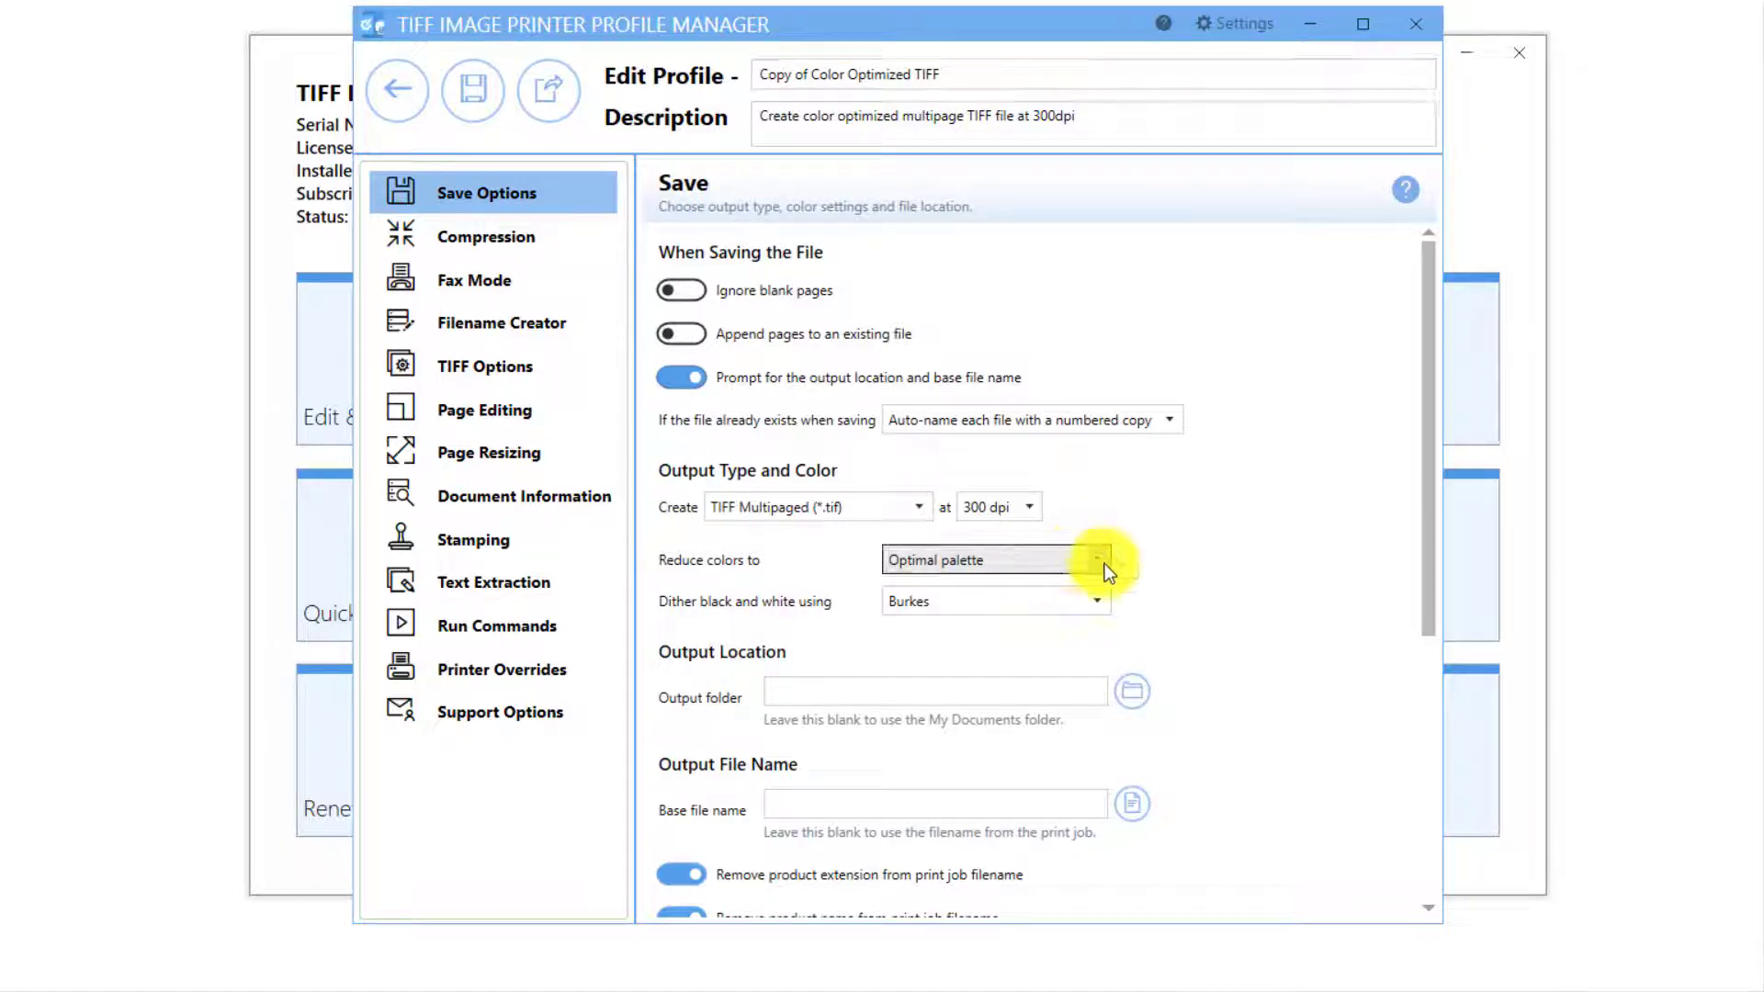
left_click(1106, 564)
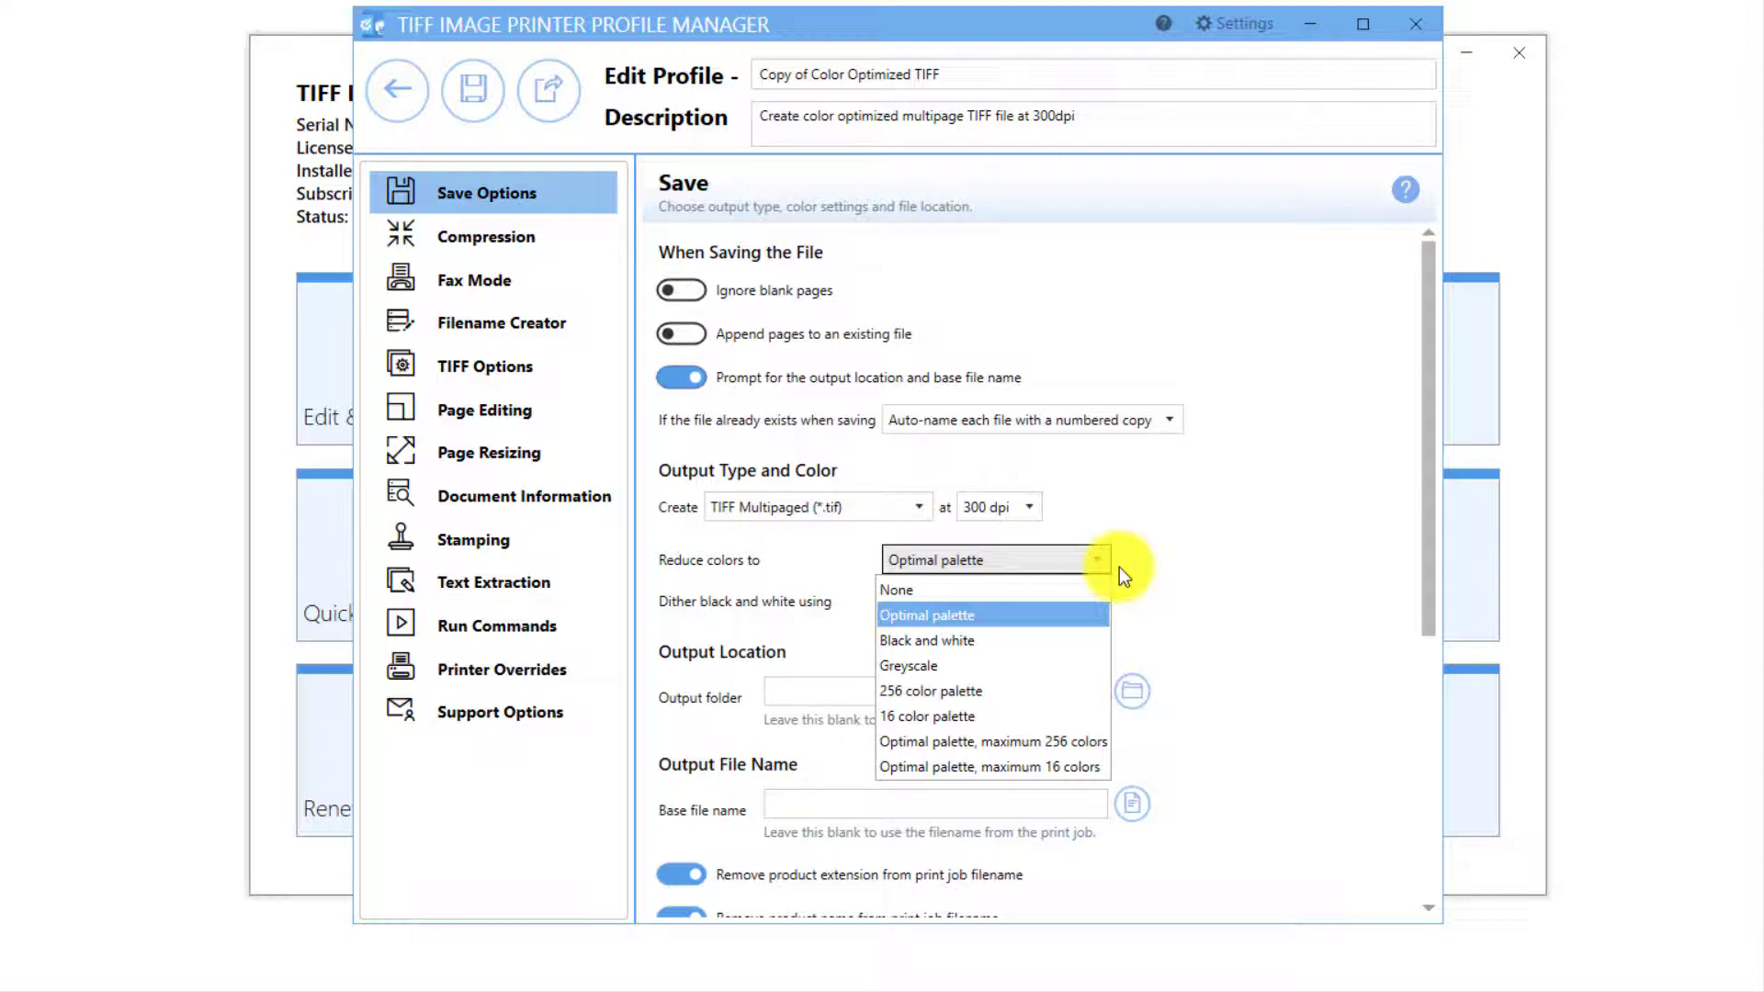
left_click(1086, 608)
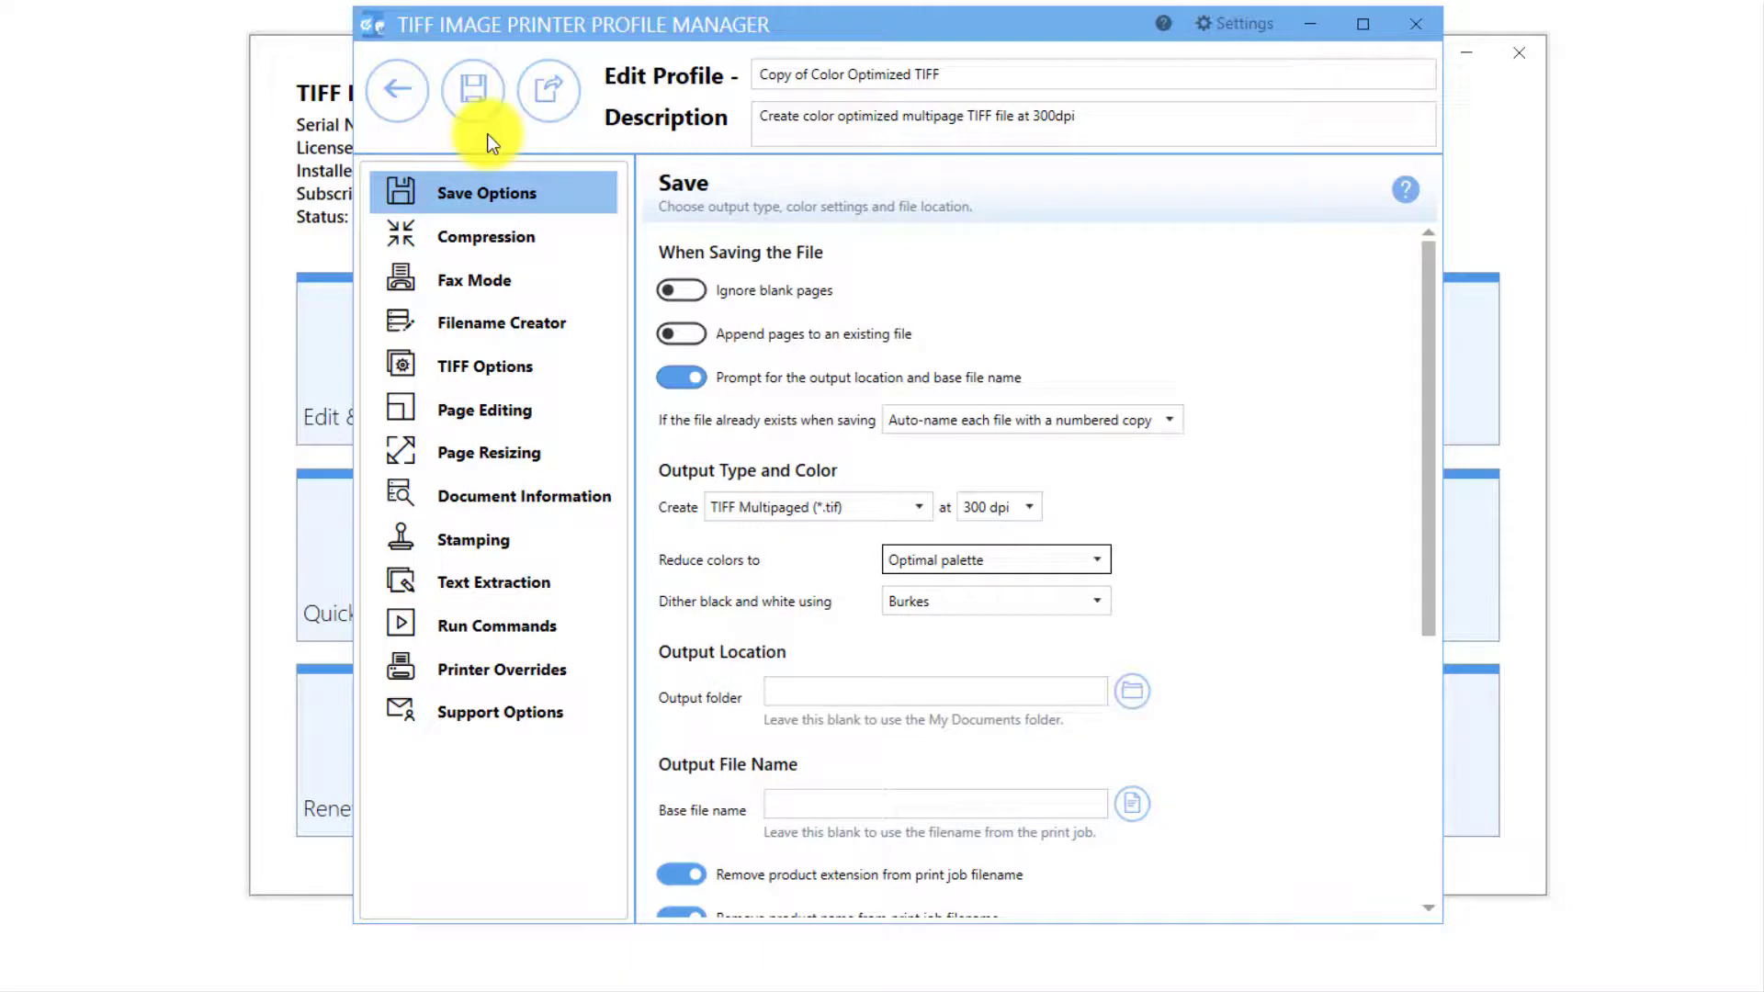
Discard the unsaved profile copy and close the Profile Manager and the Dashboard.
left_click(390, 115)
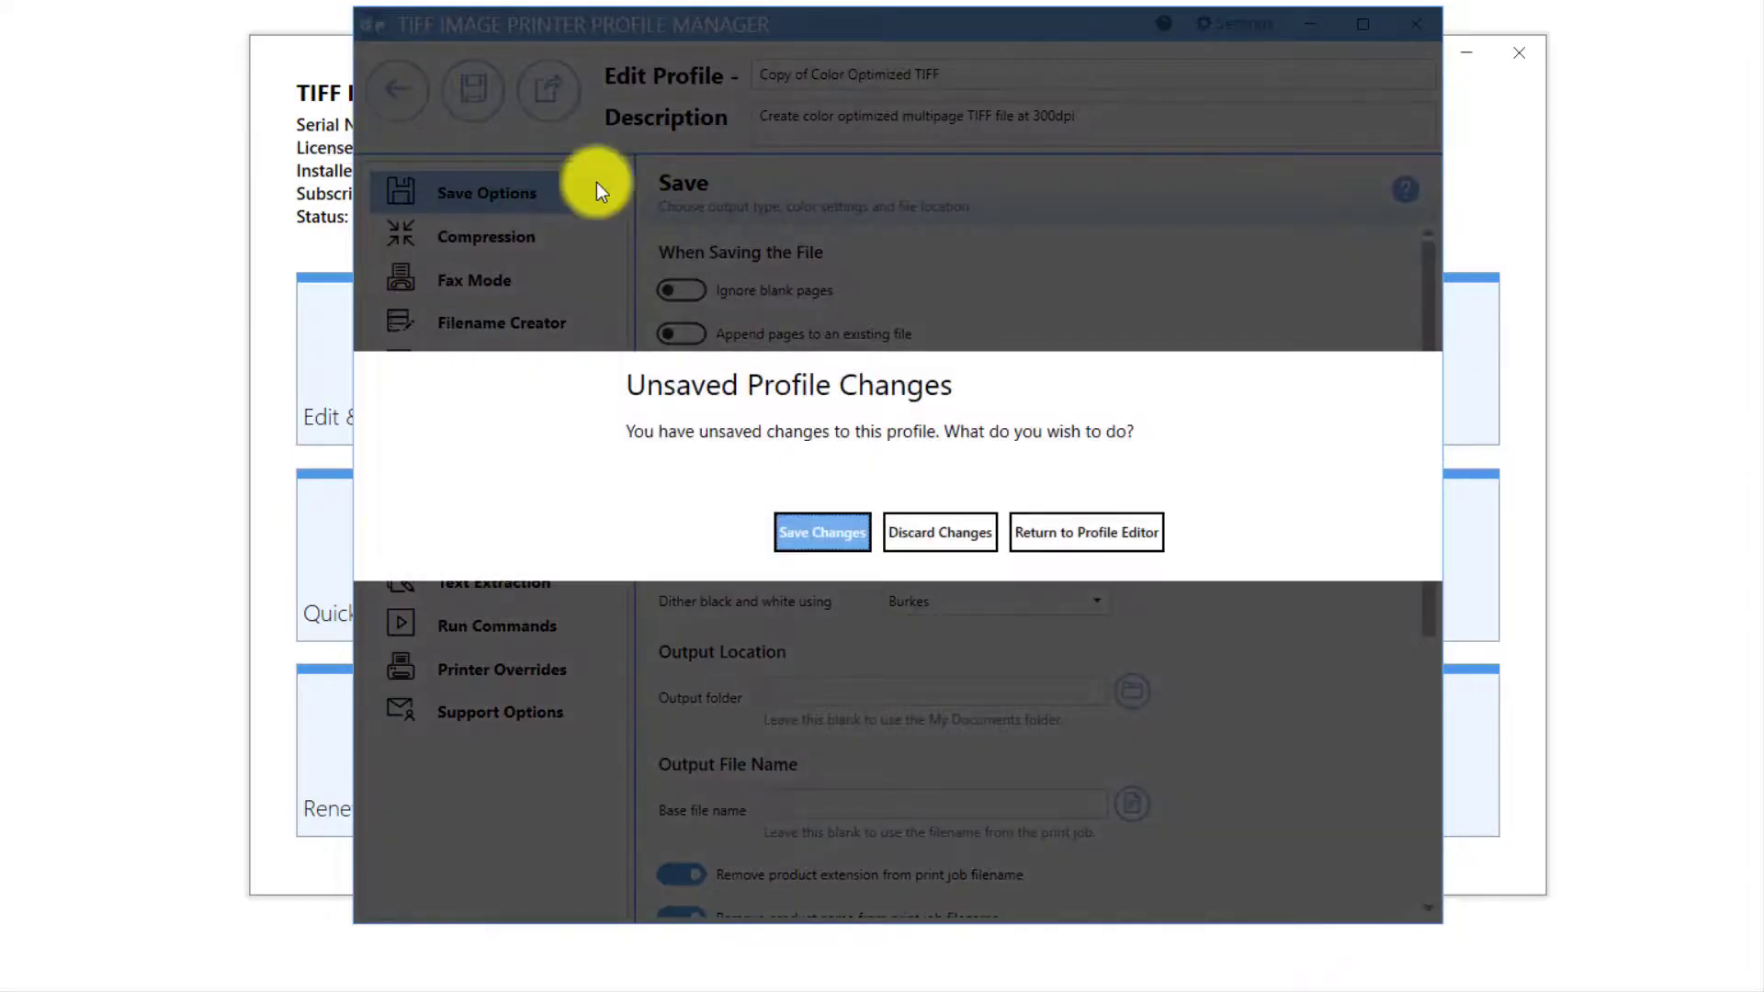
left_click(962, 538)
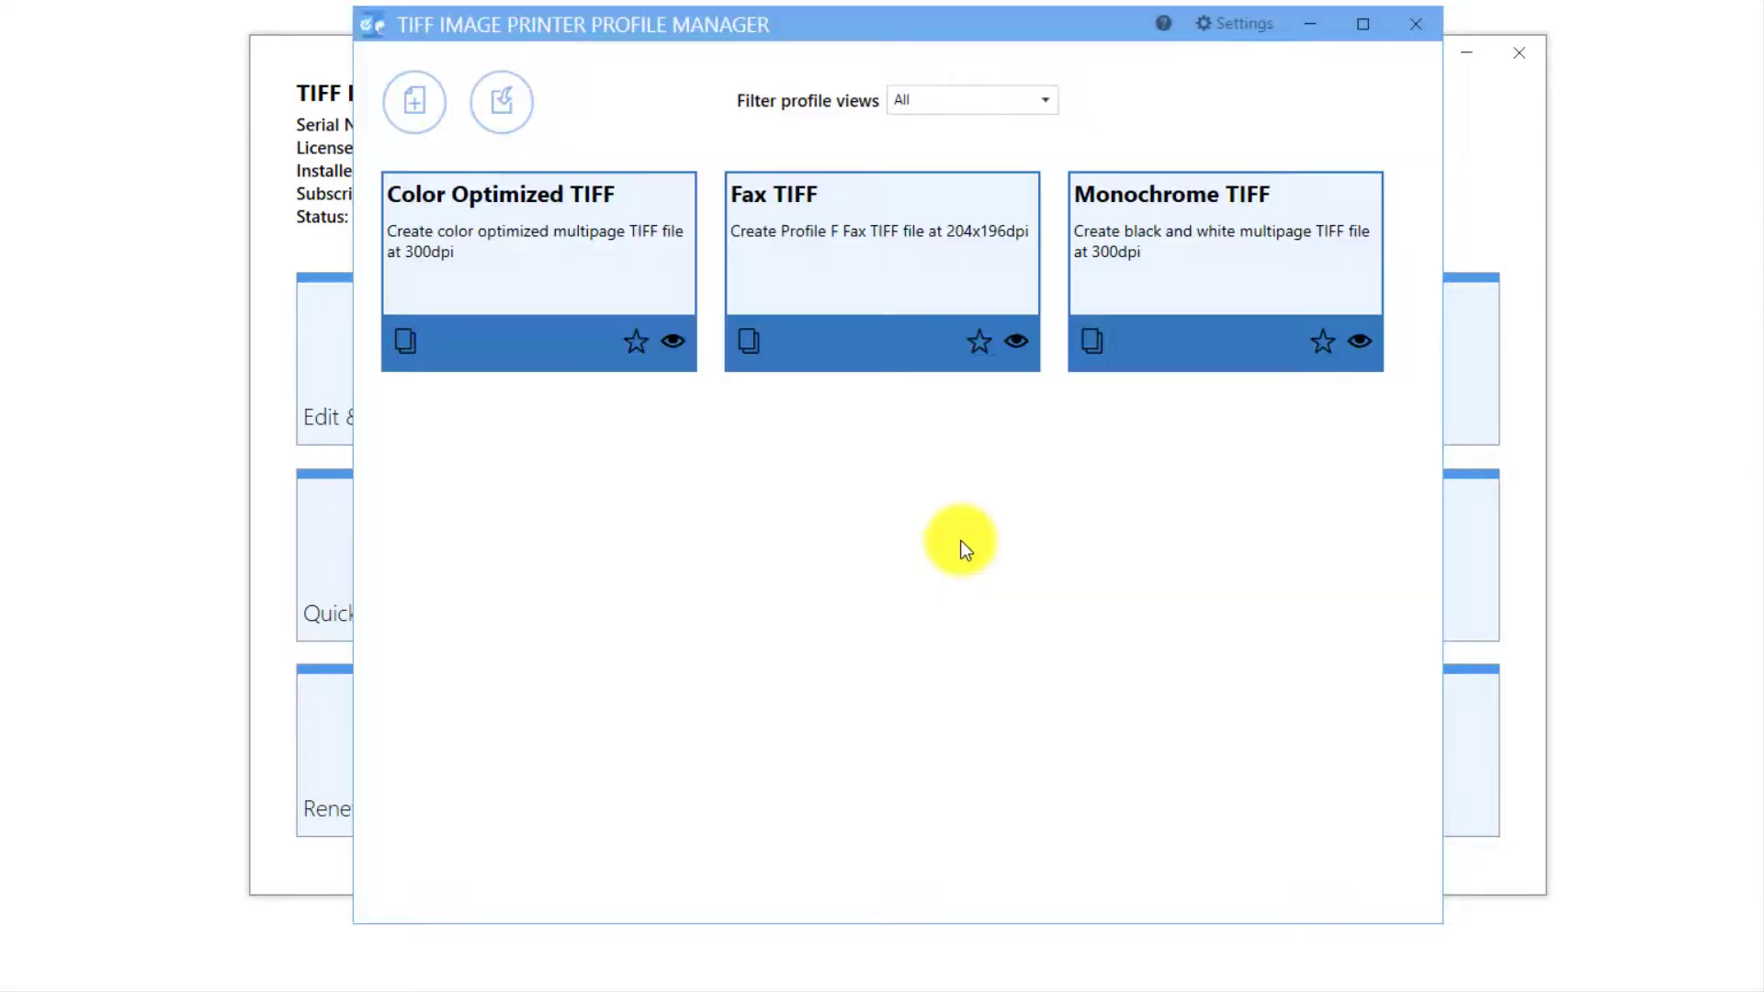
left_click(1414, 35)
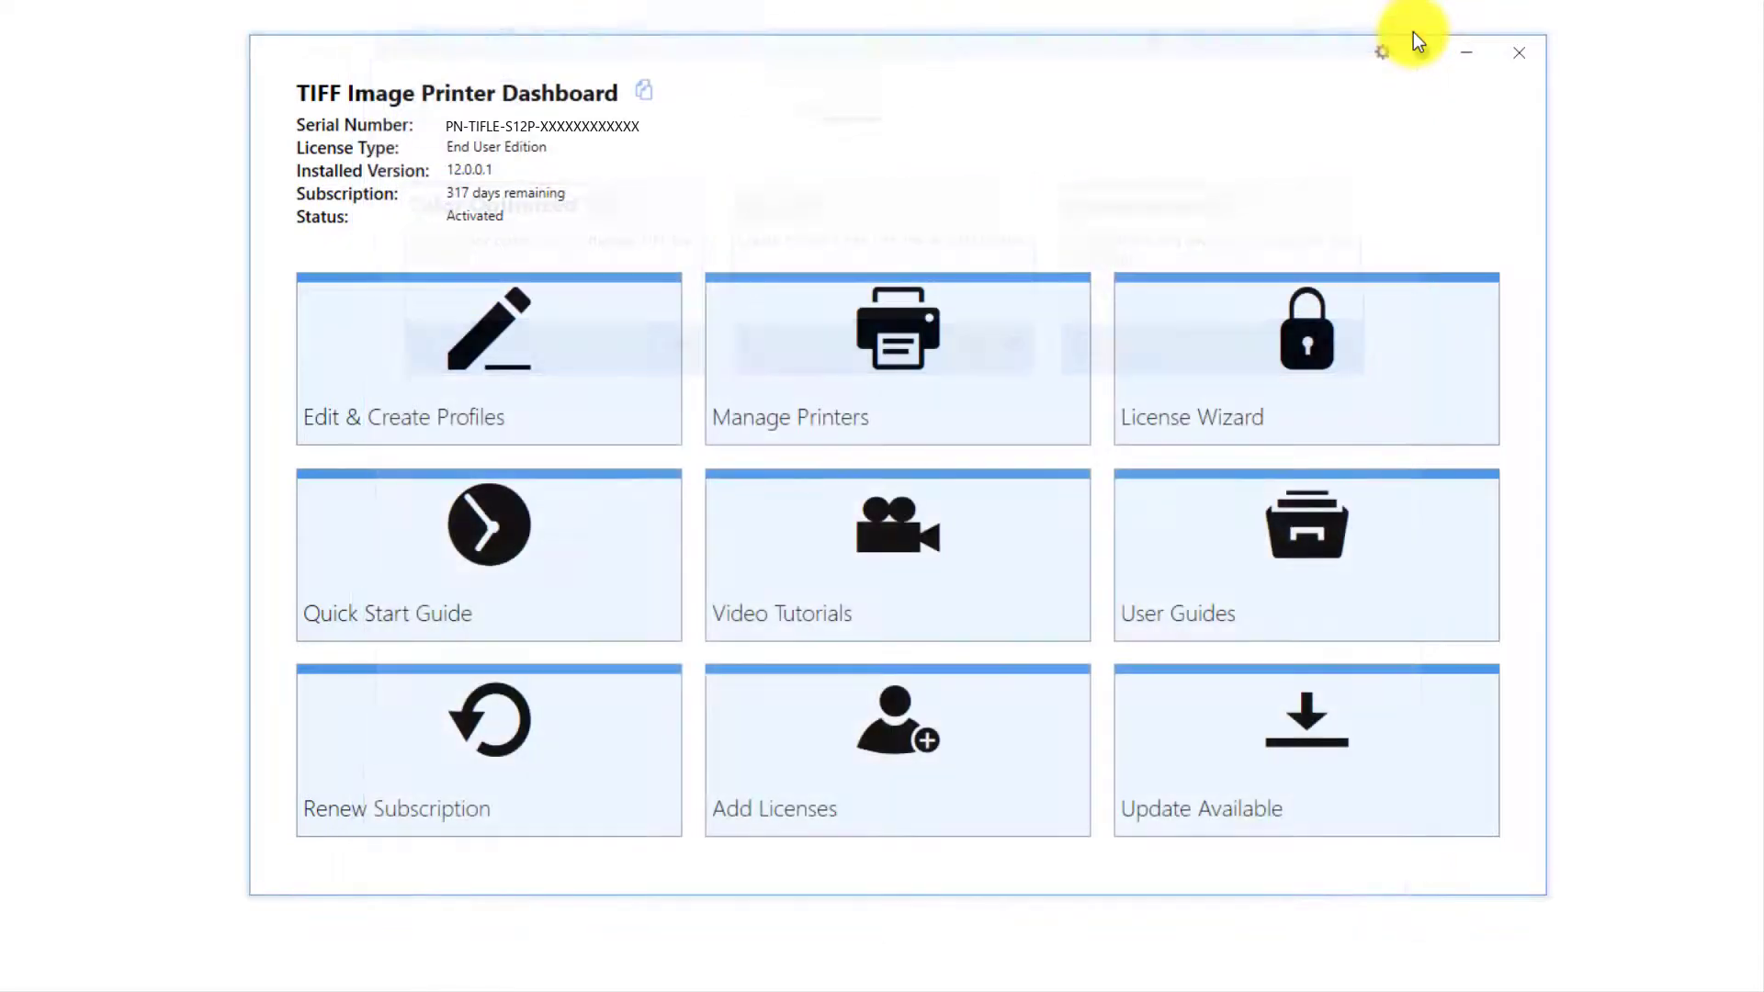
left_click(1525, 53)
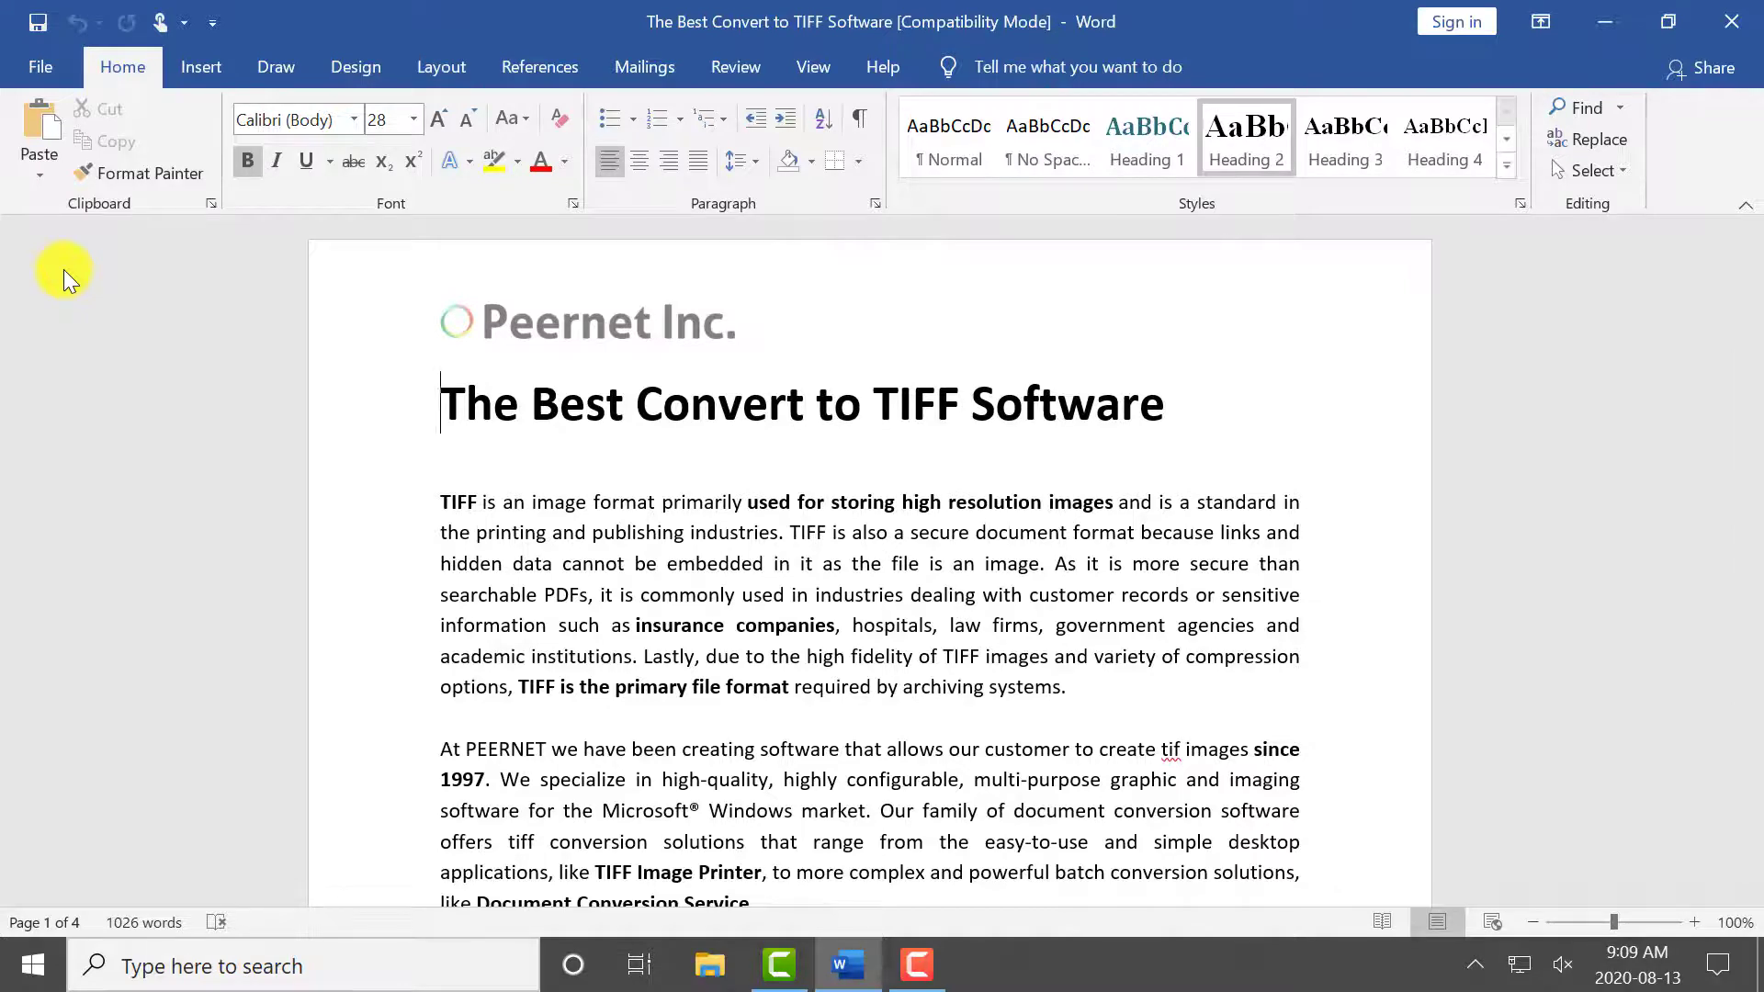
Print the document to TIFF Image Printer 12, saving it as The Best Convert to TIFF Software in C:\Documents.
left_click(67, 81)
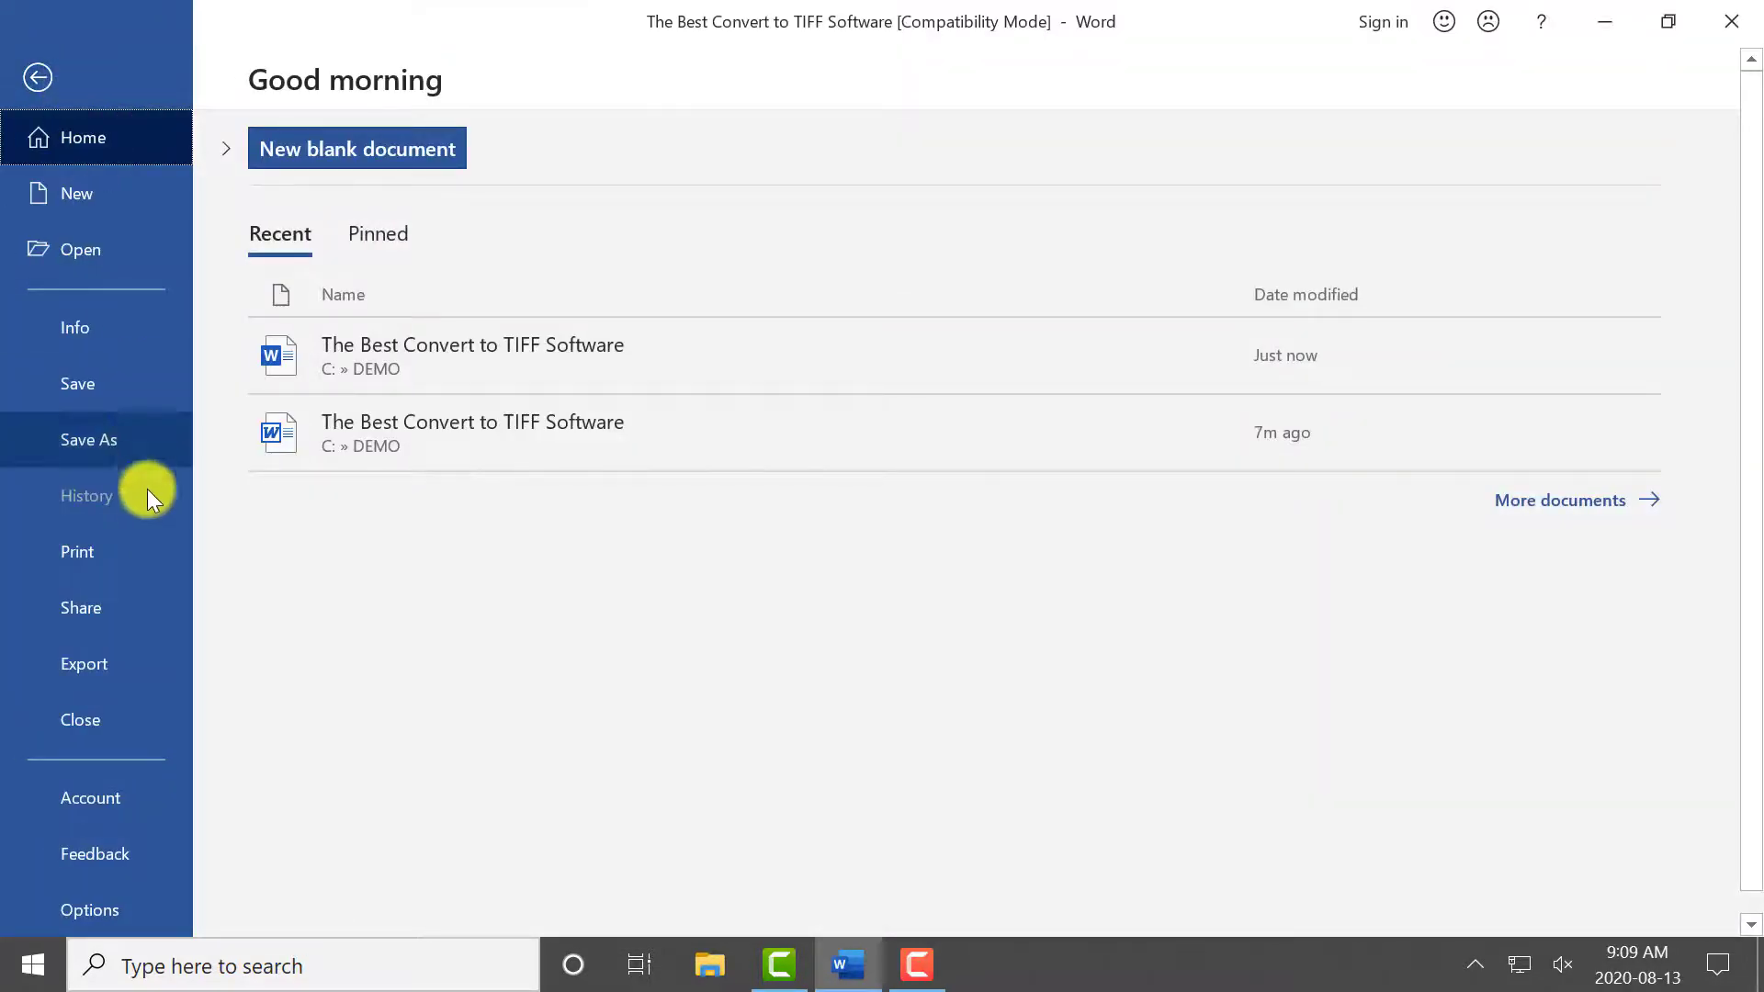
left_click(143, 536)
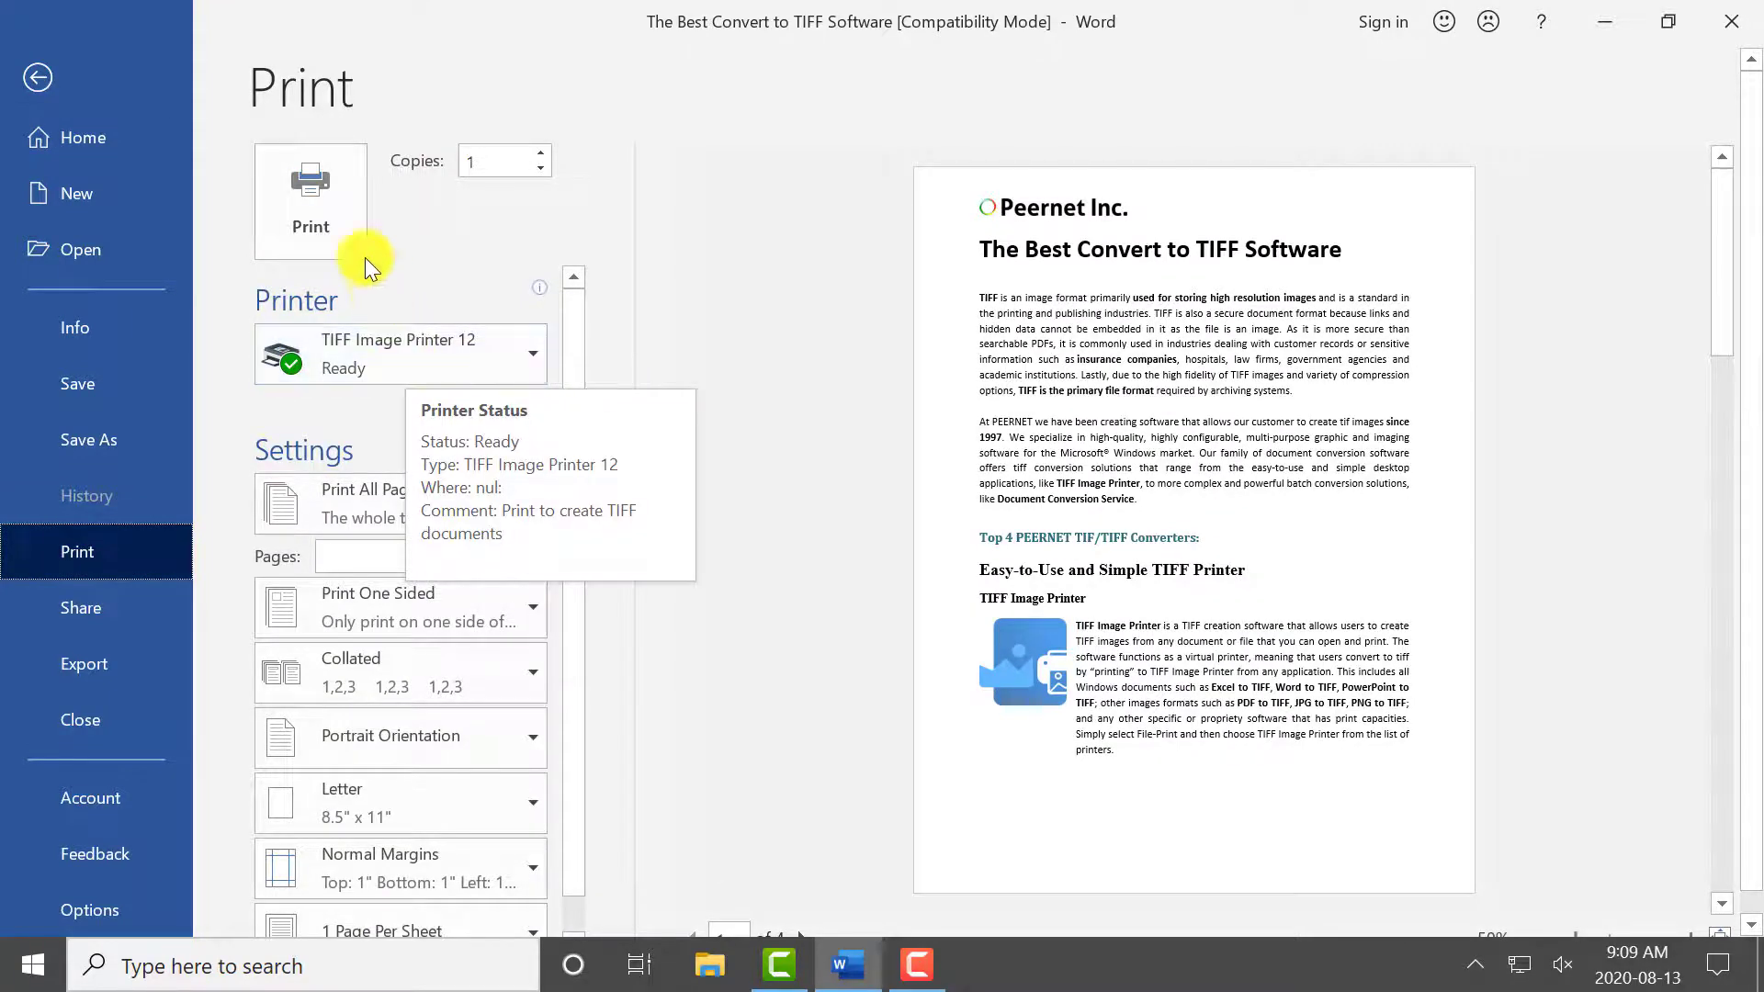
left_click(353, 224)
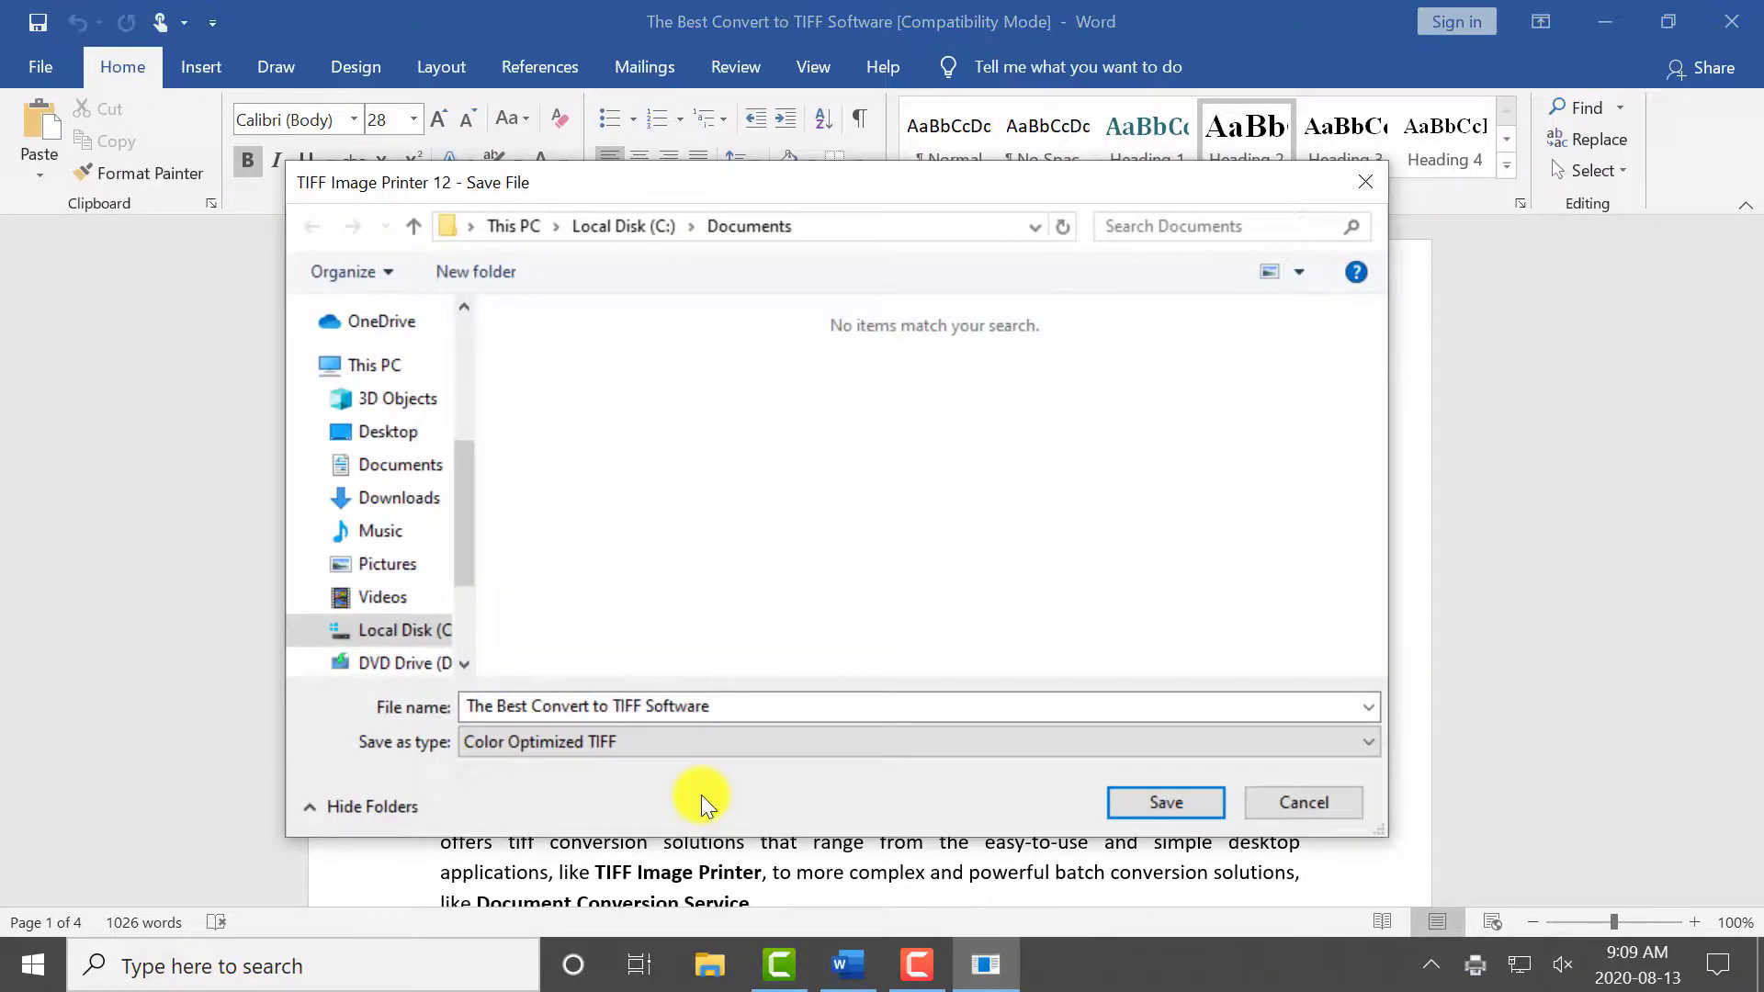
left_click(728, 703)
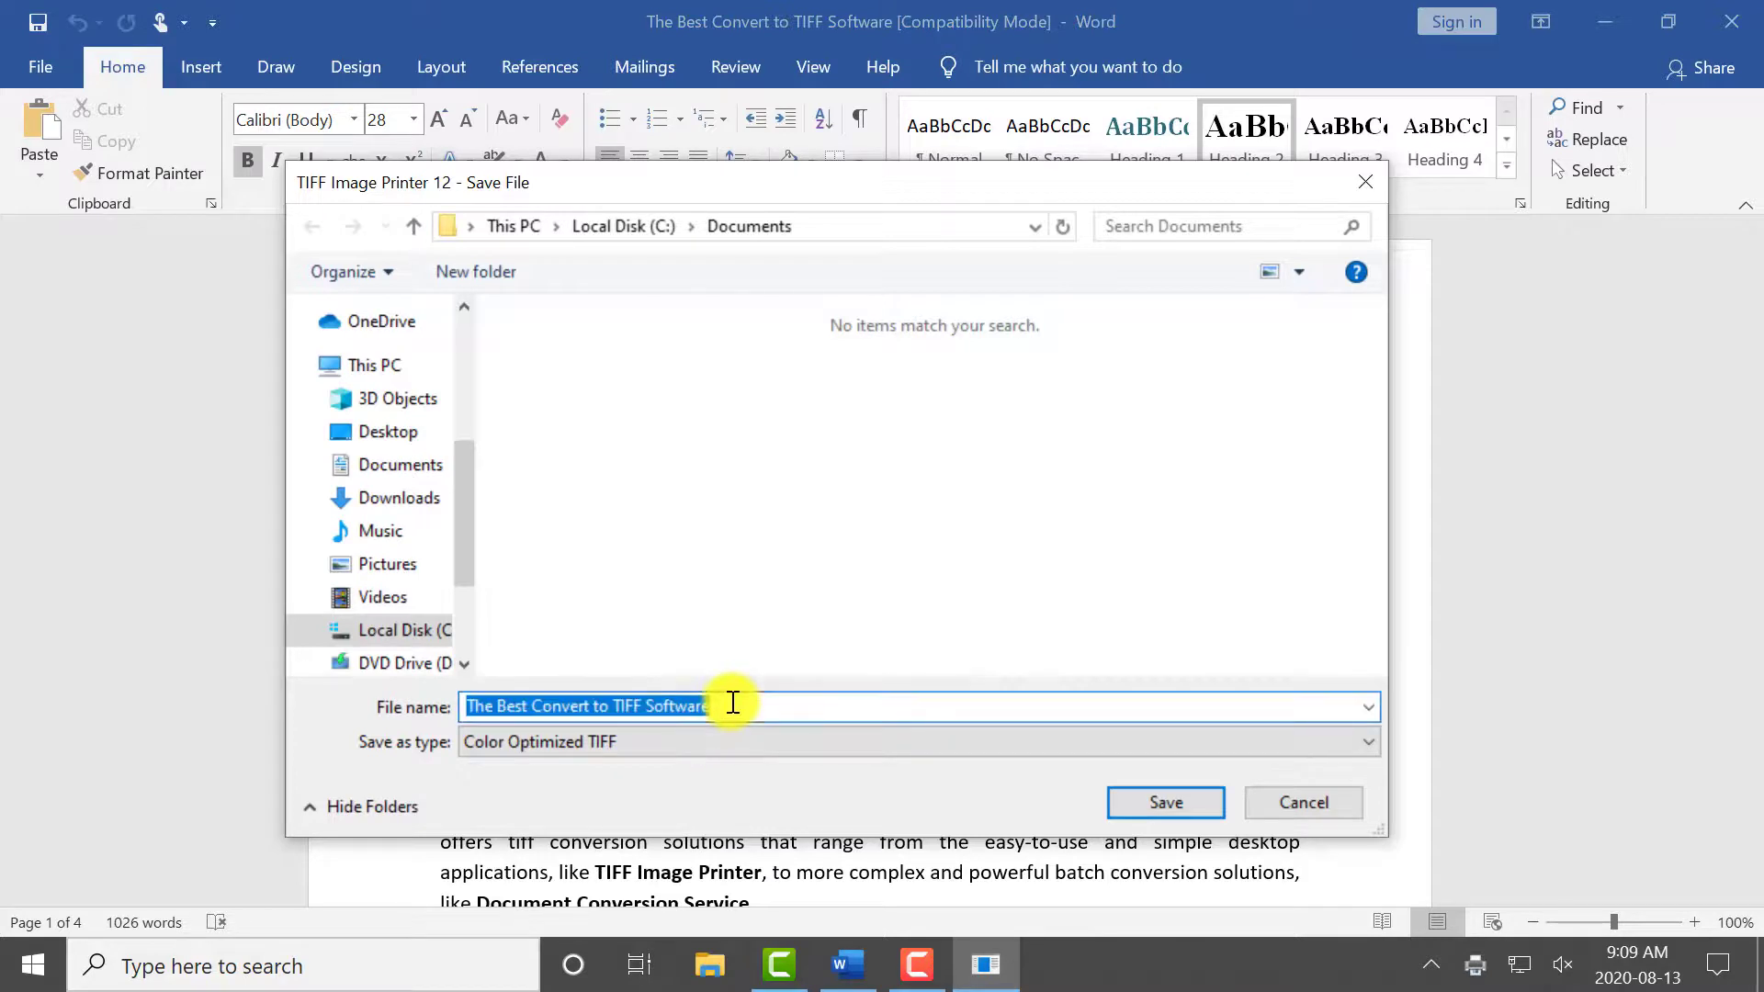
left_click(825, 227)
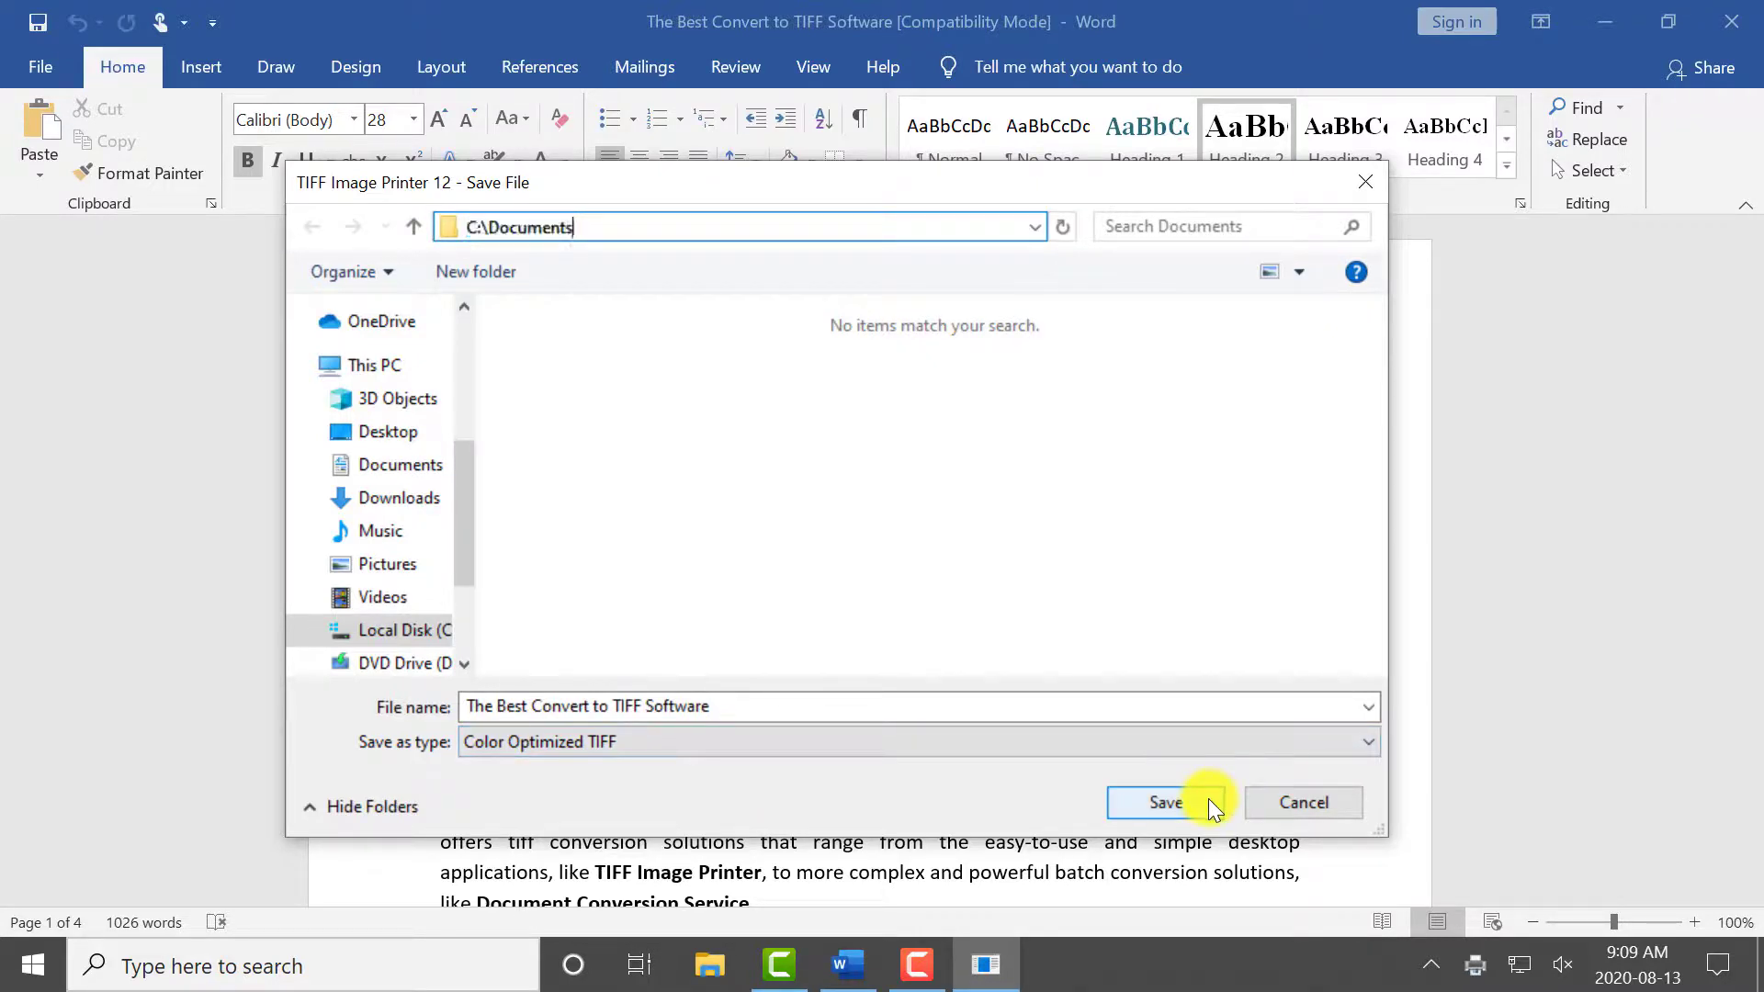
left_click(1165, 802)
left_click(1165, 802)
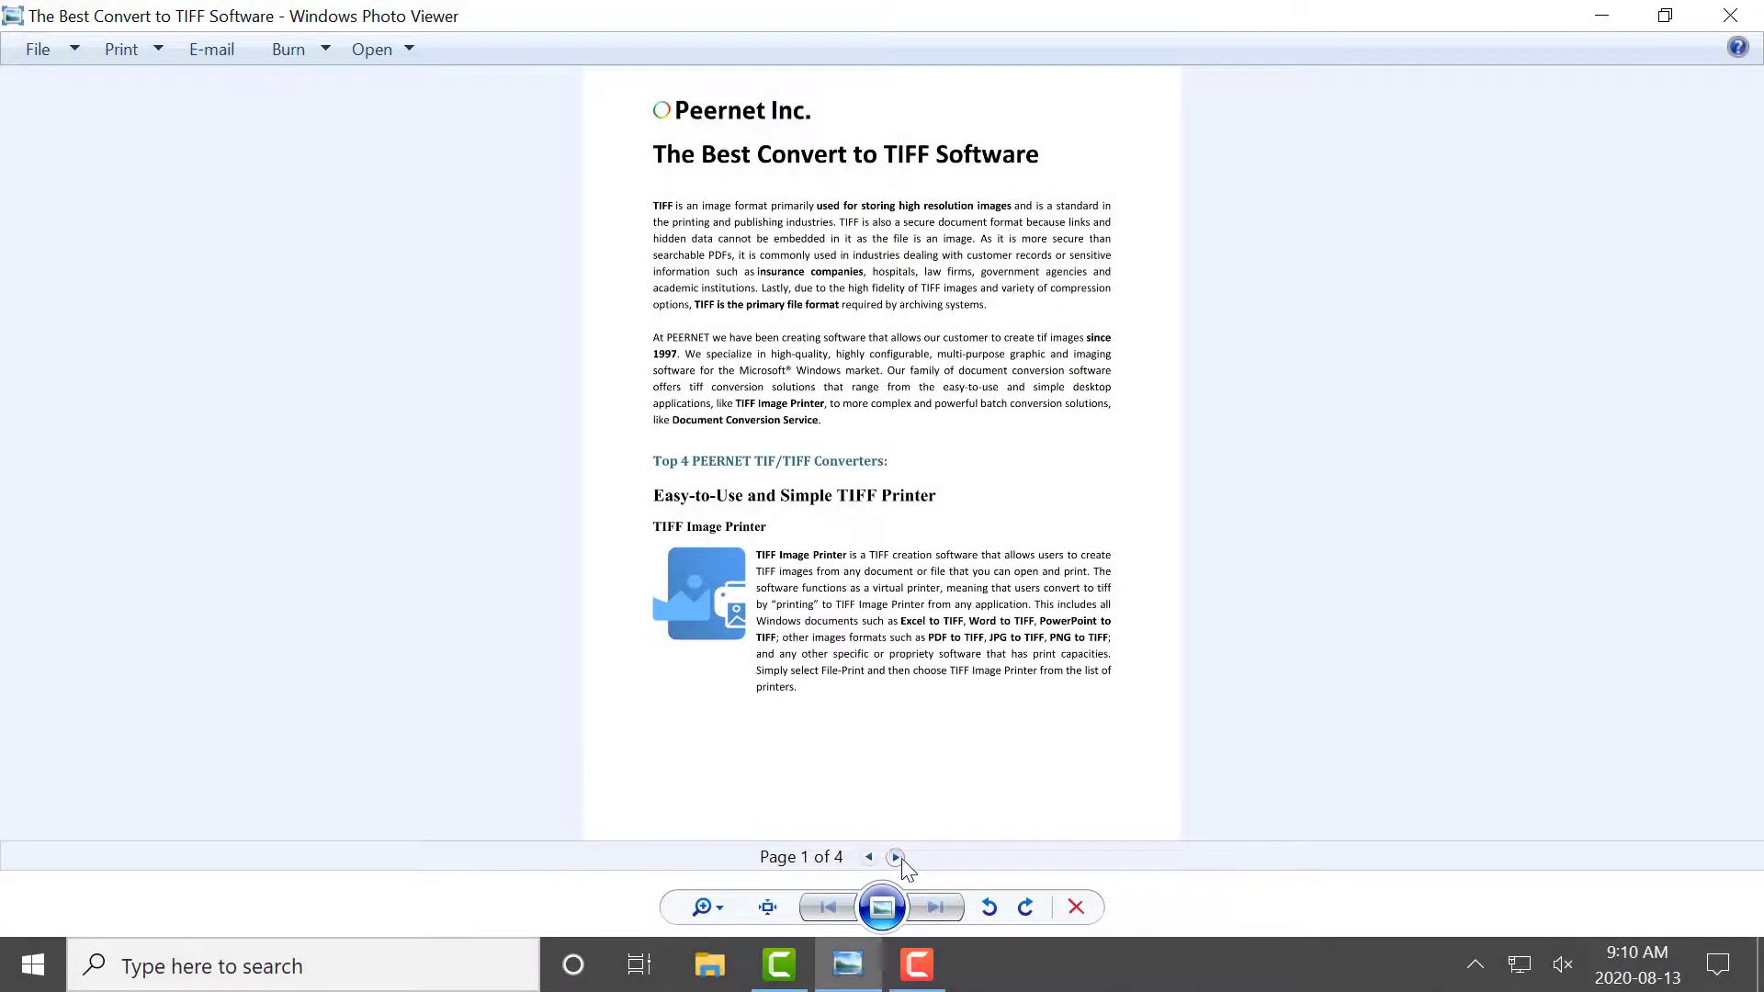
Page forward and back through the saved multipage TIFF in the photo viewer.
left_click(895, 858)
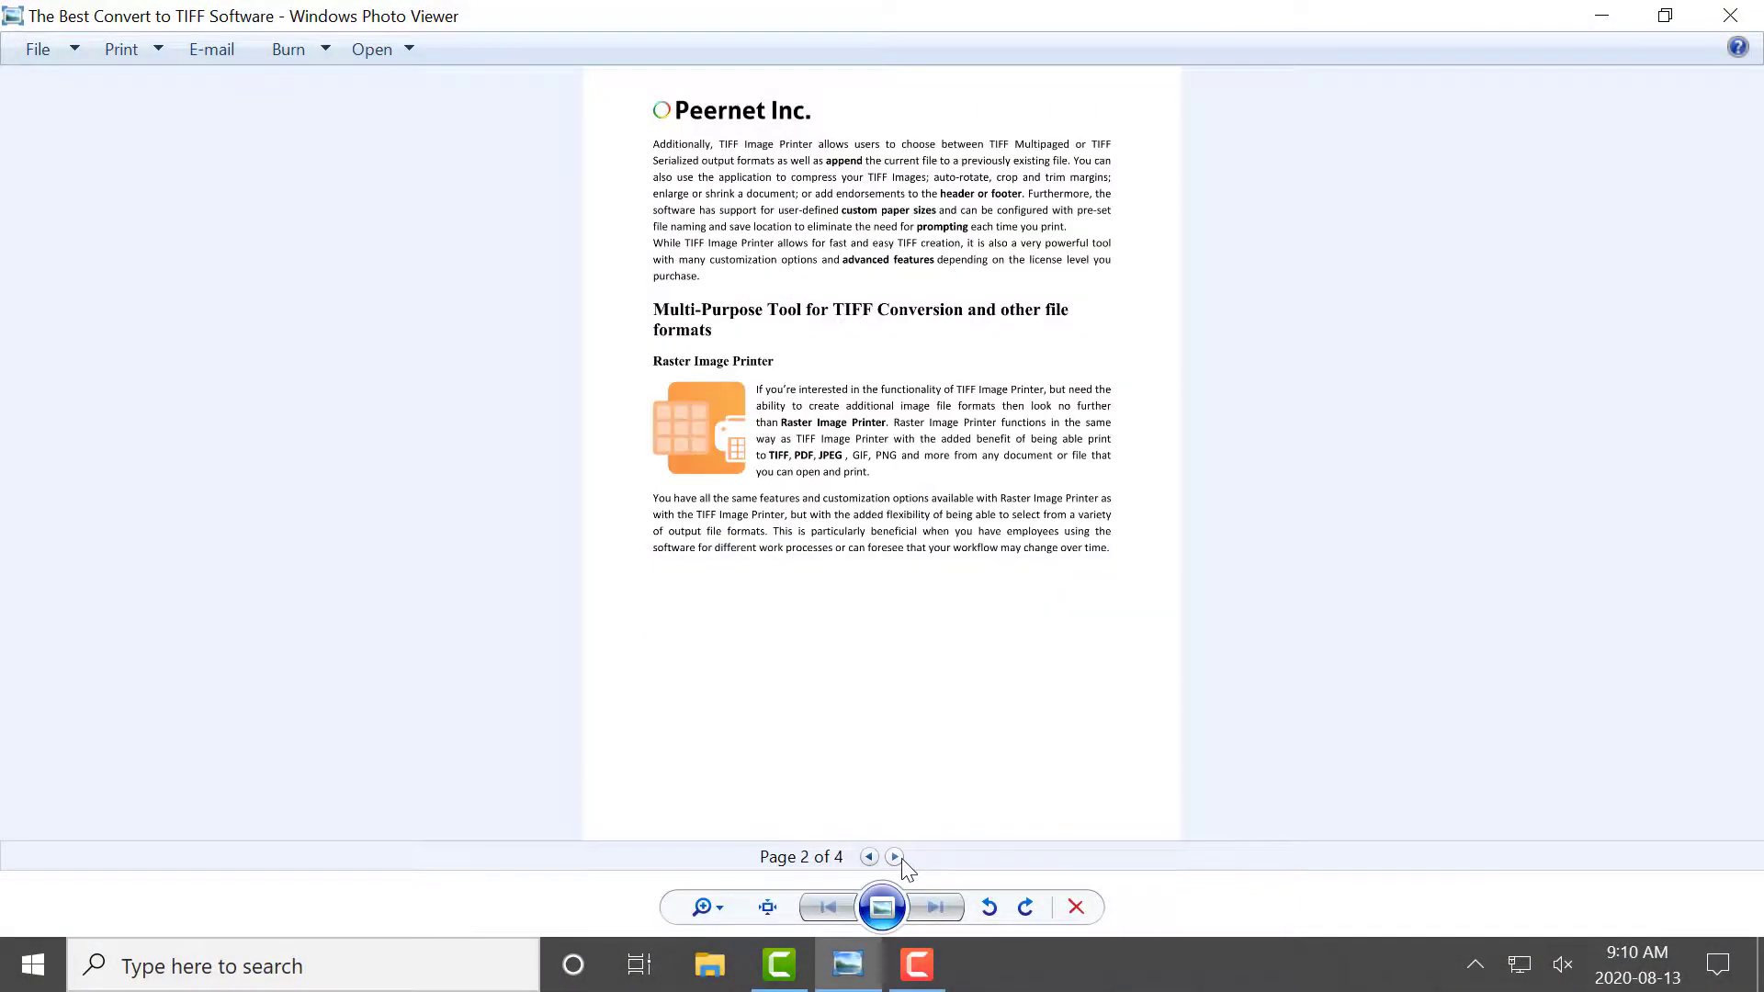
left_click(896, 858)
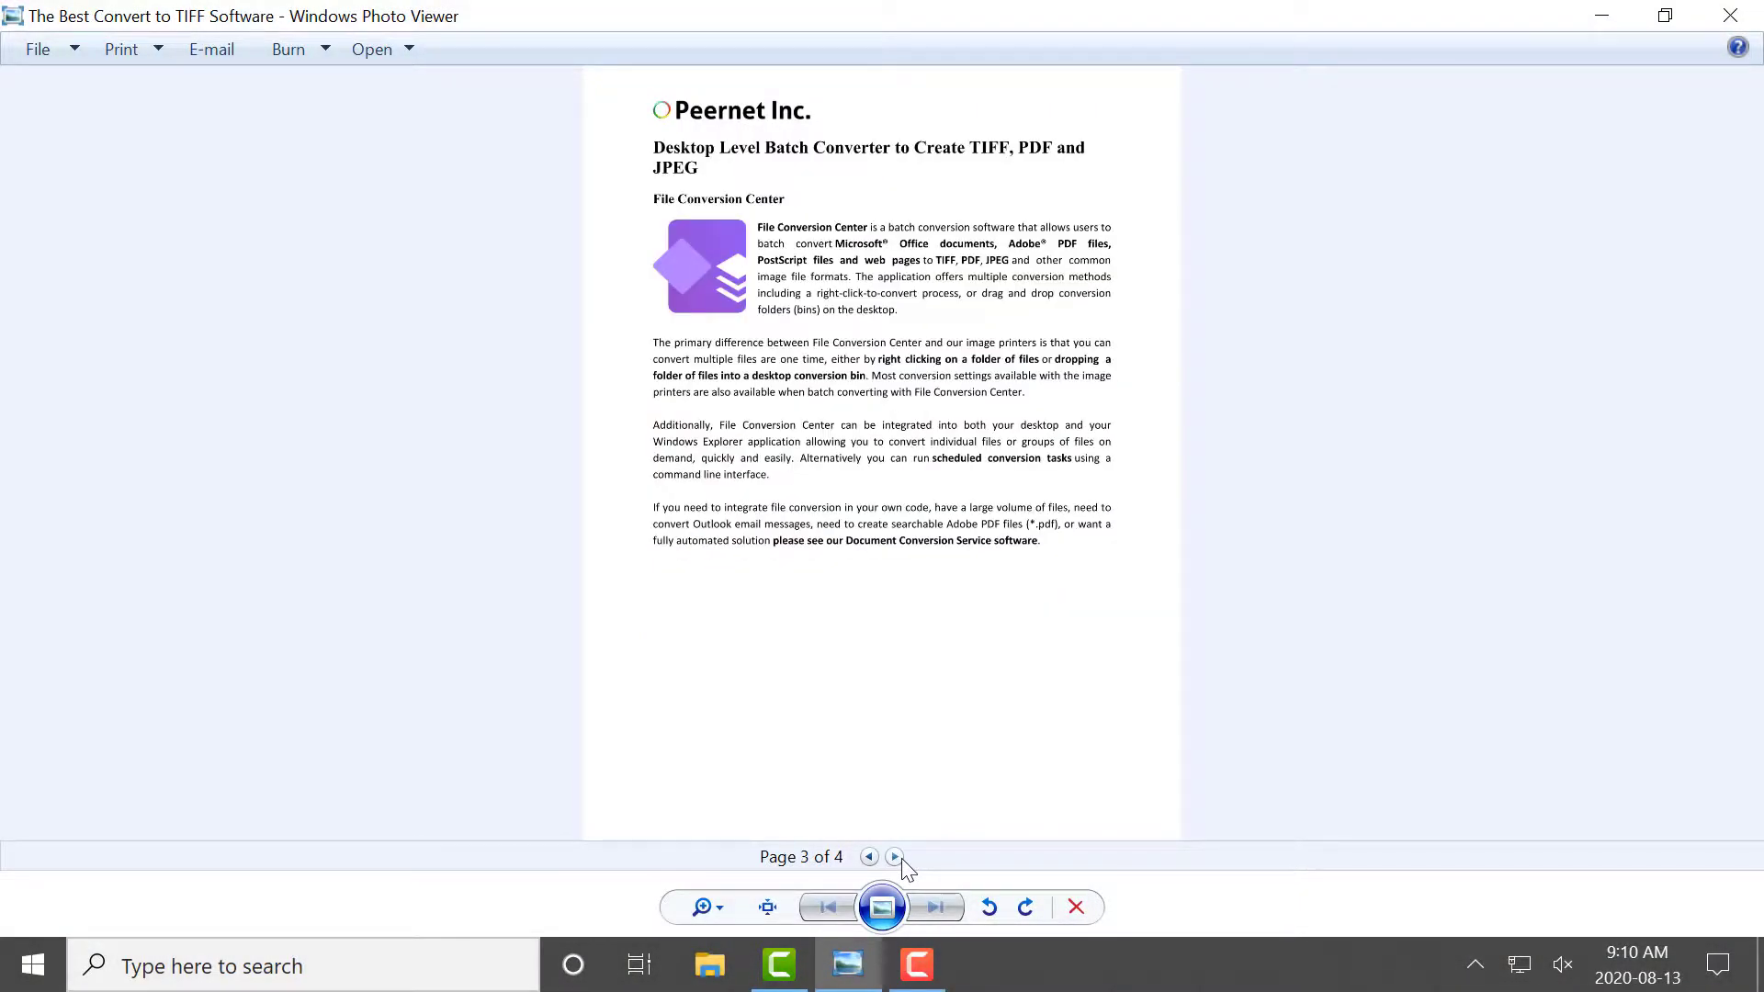
left_click(896, 858)
left_click(870, 858)
left_click(870, 858)
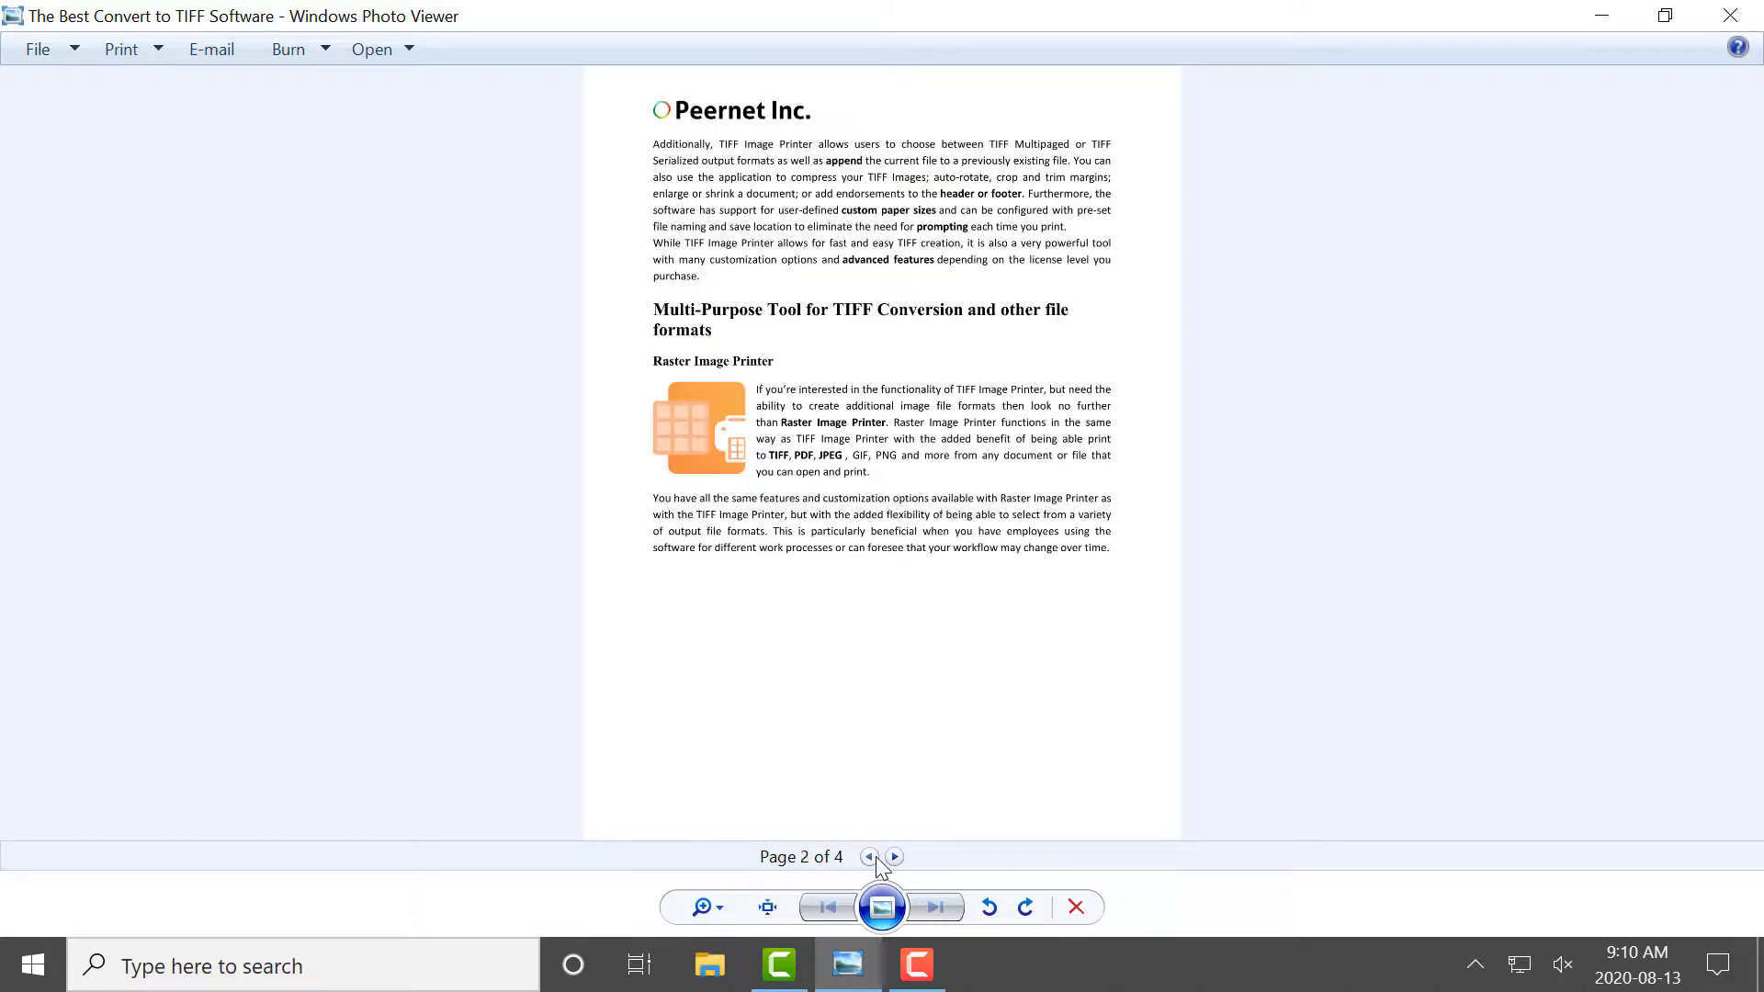
left_click(870, 858)
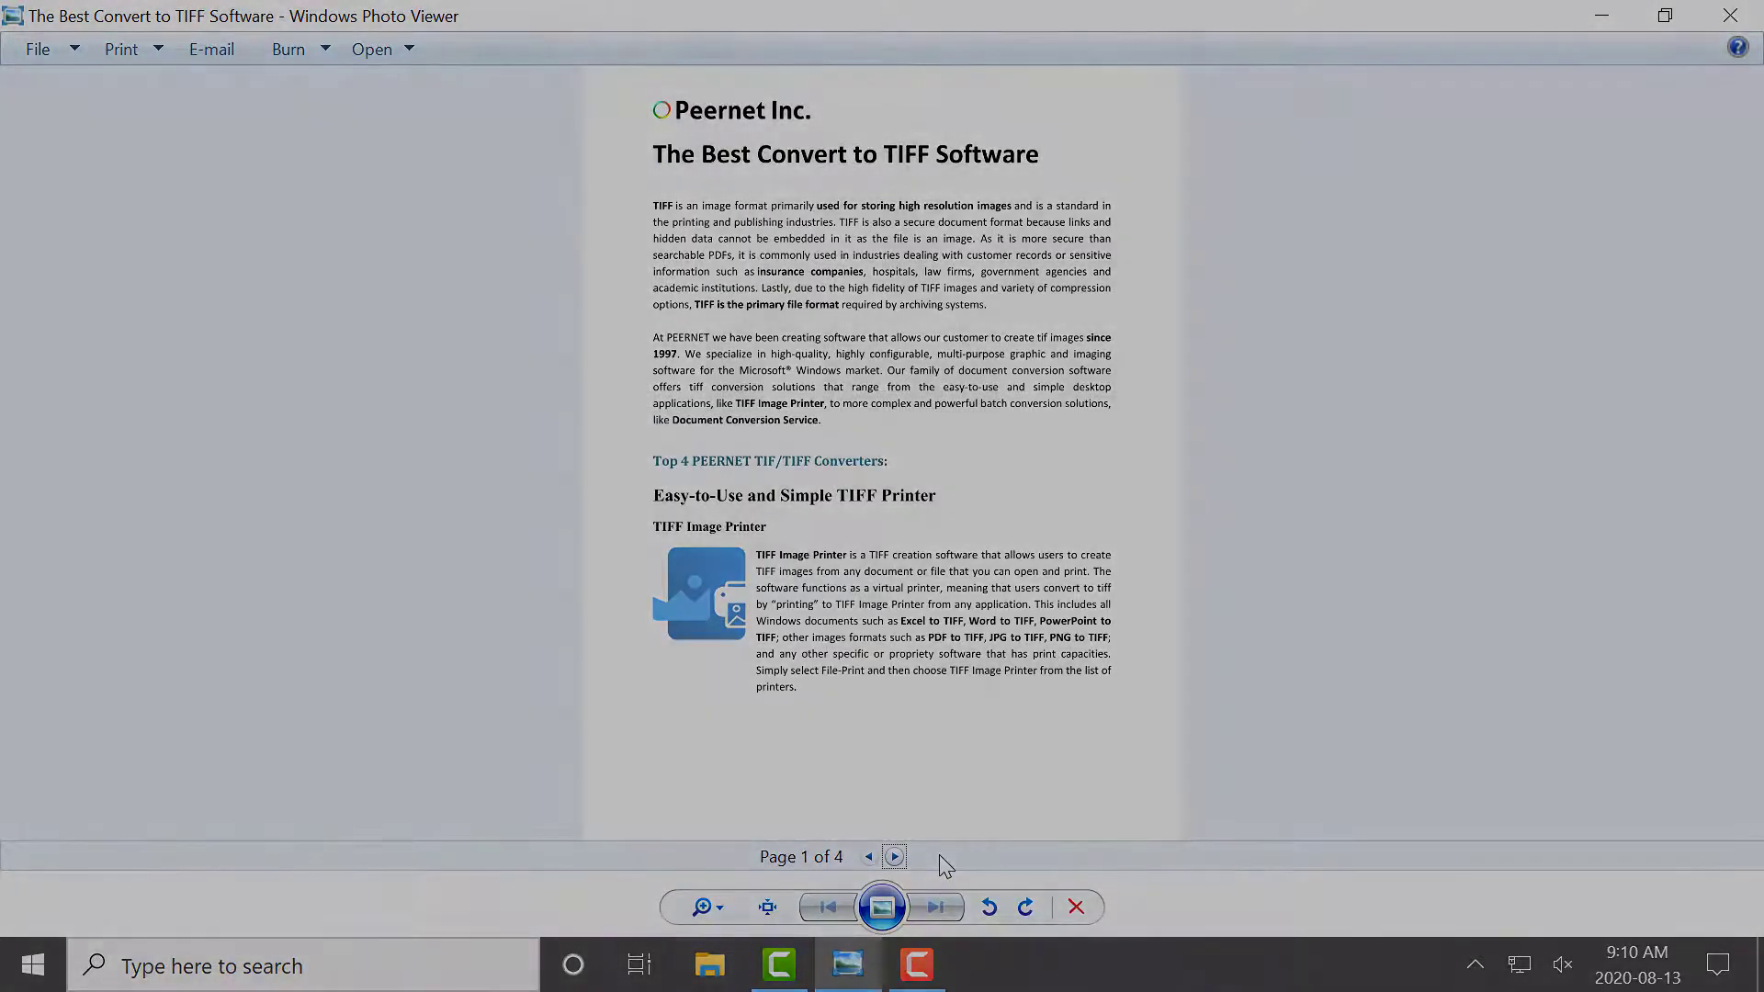